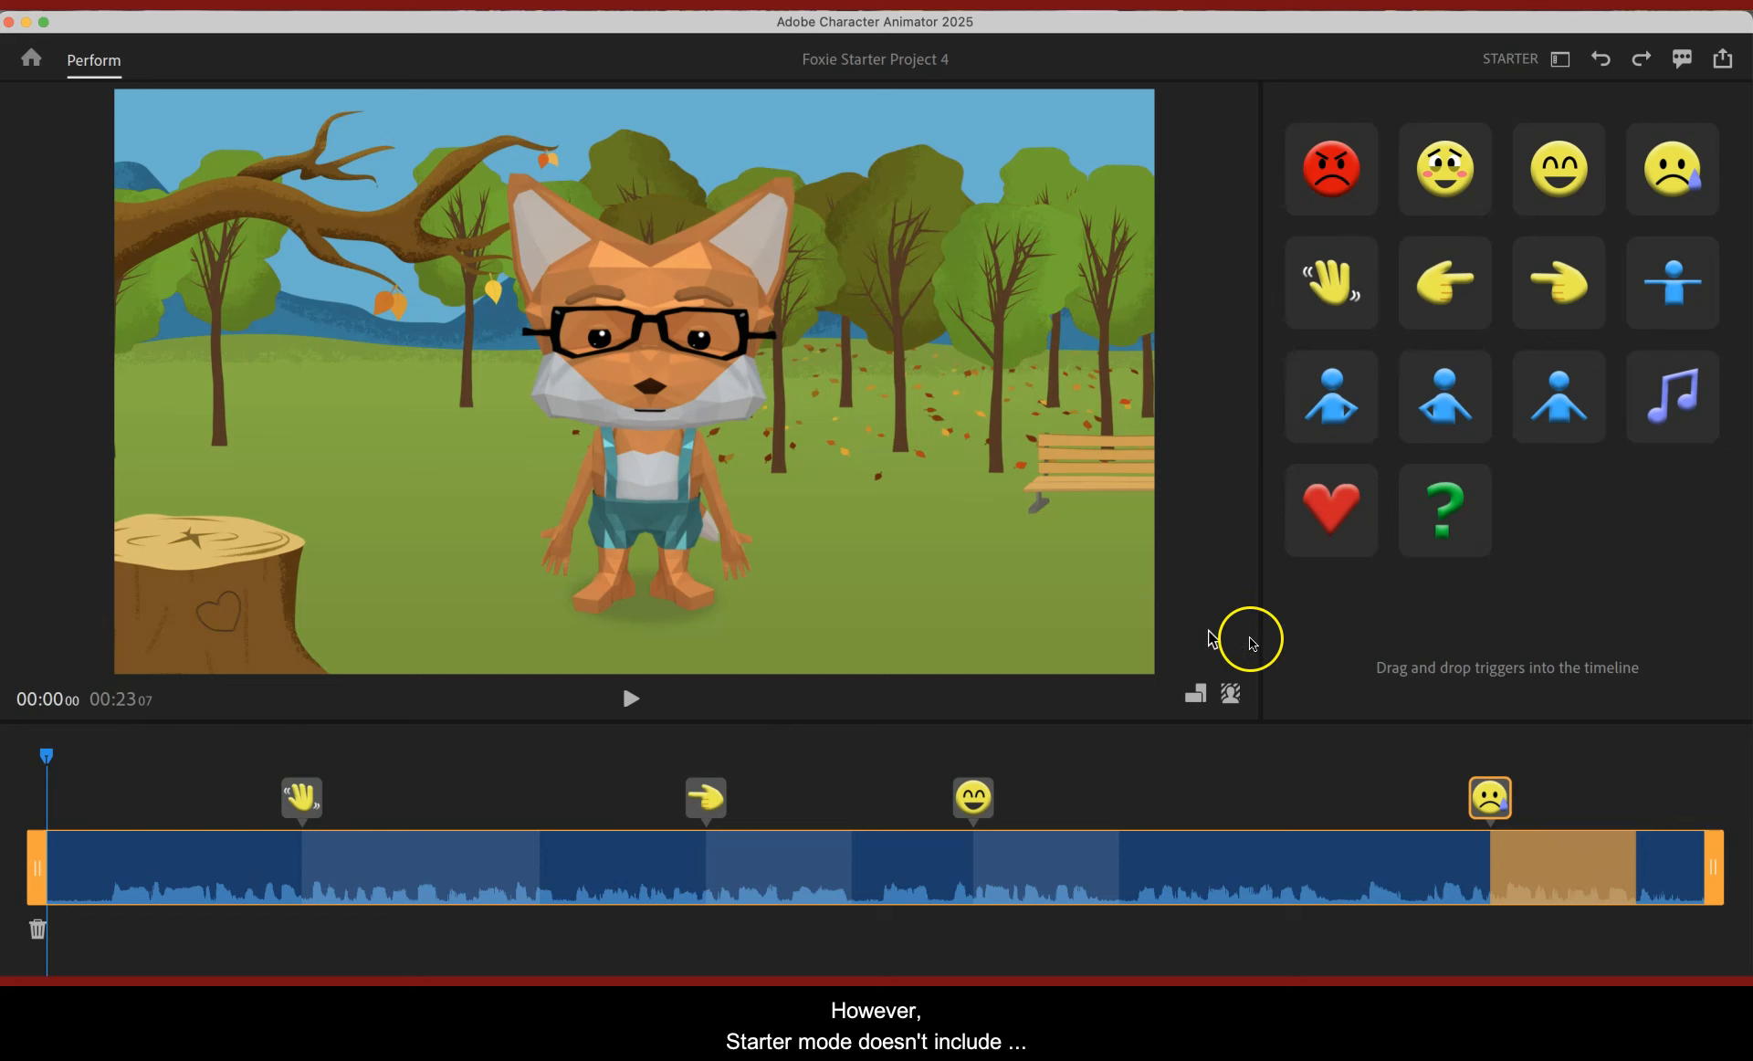
# Switch the Foxie project from Starter mode to Pro mode
pyautogui.click(1232, 694)
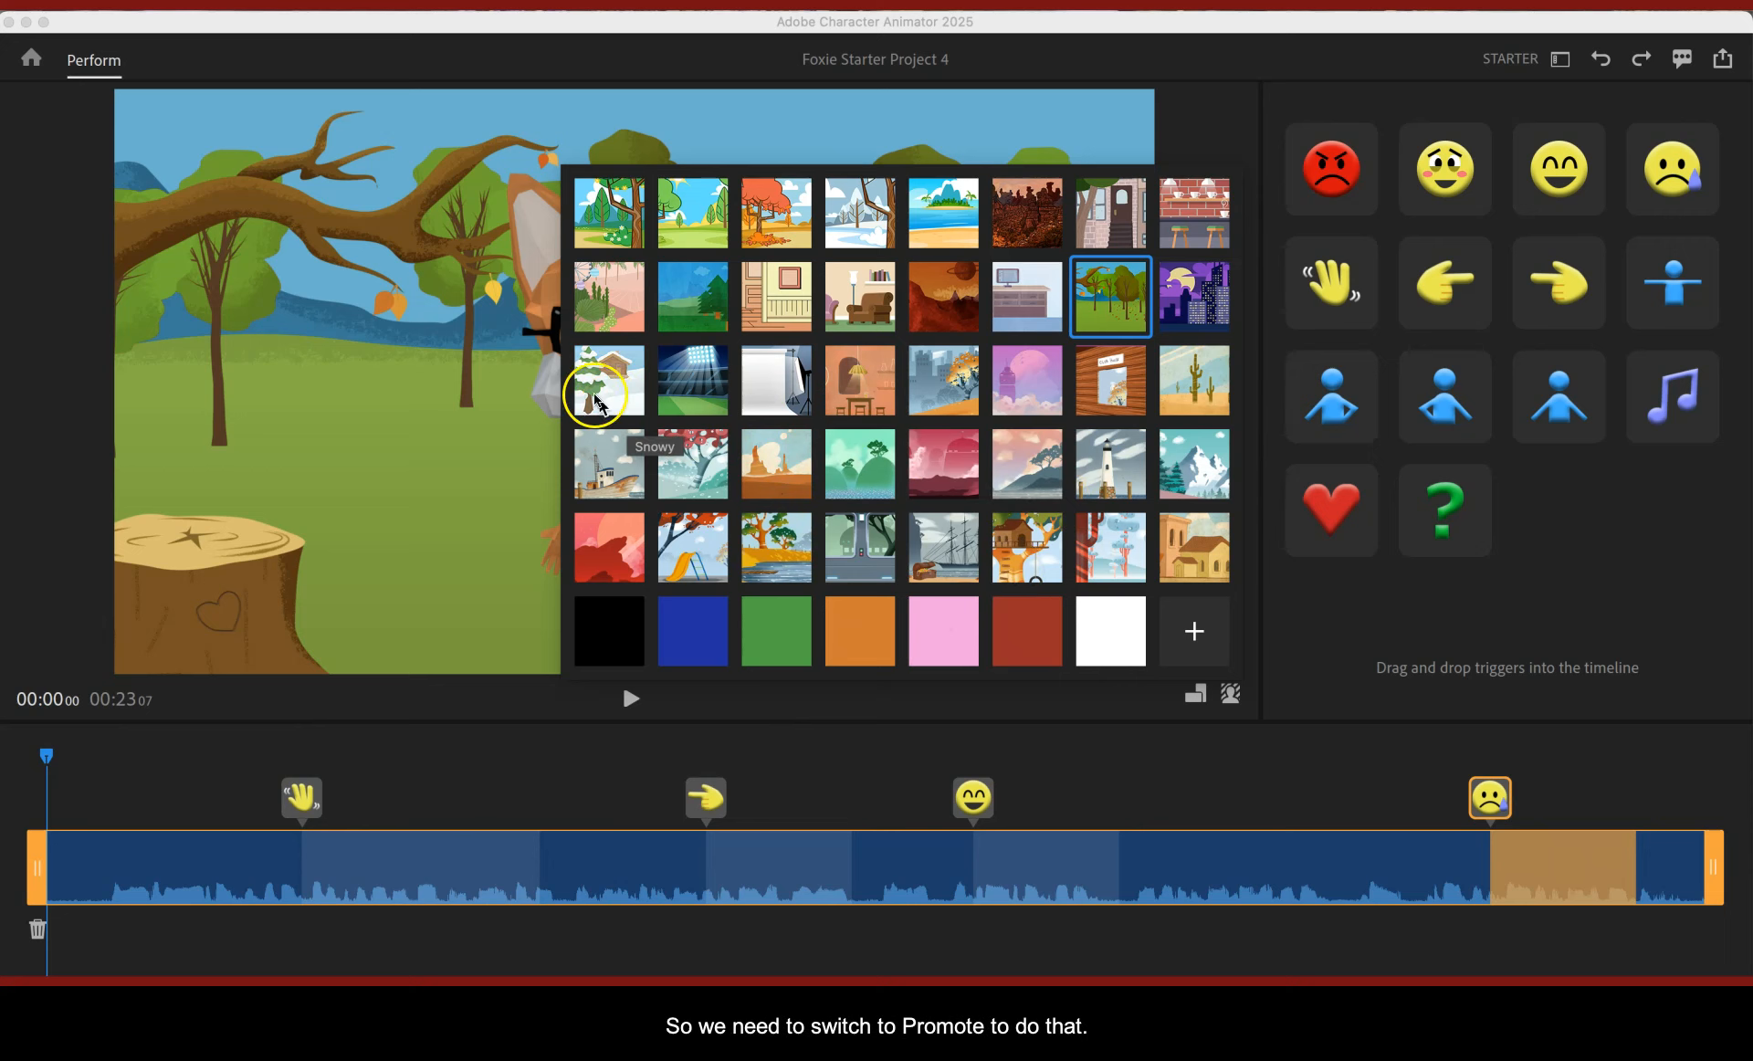
pyautogui.click(481, 320)
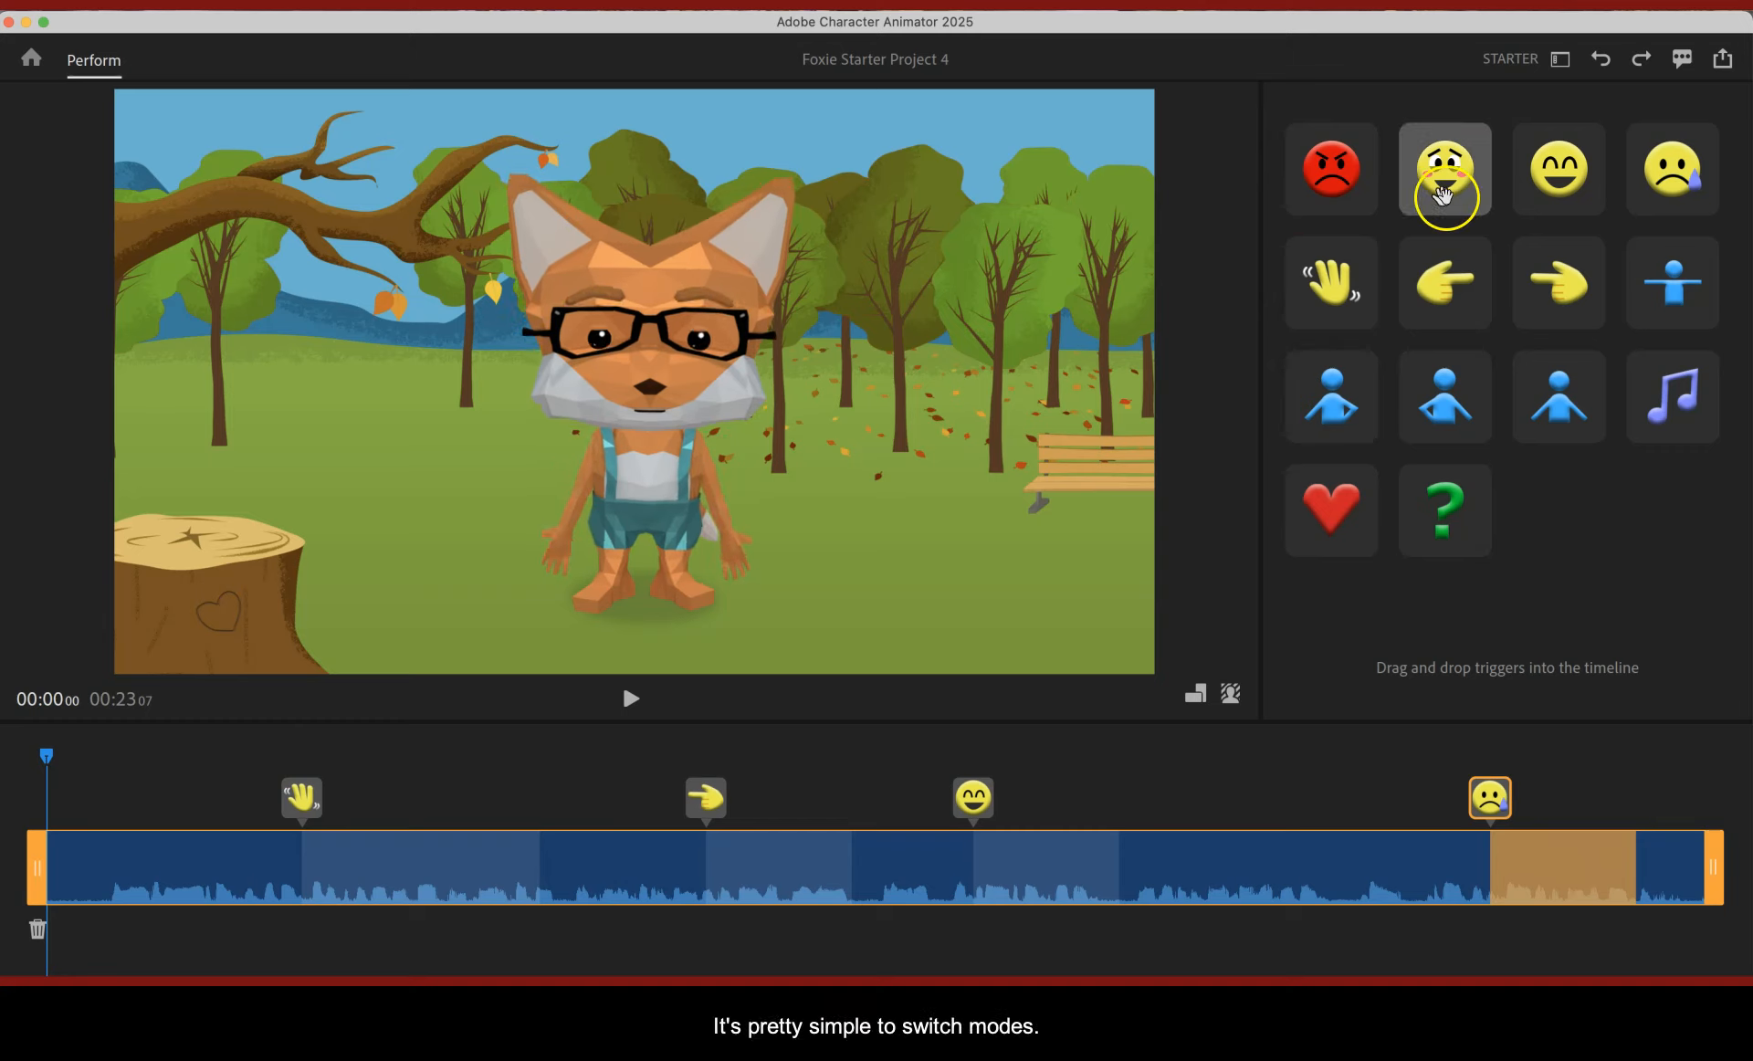
pyautogui.click(1560, 62)
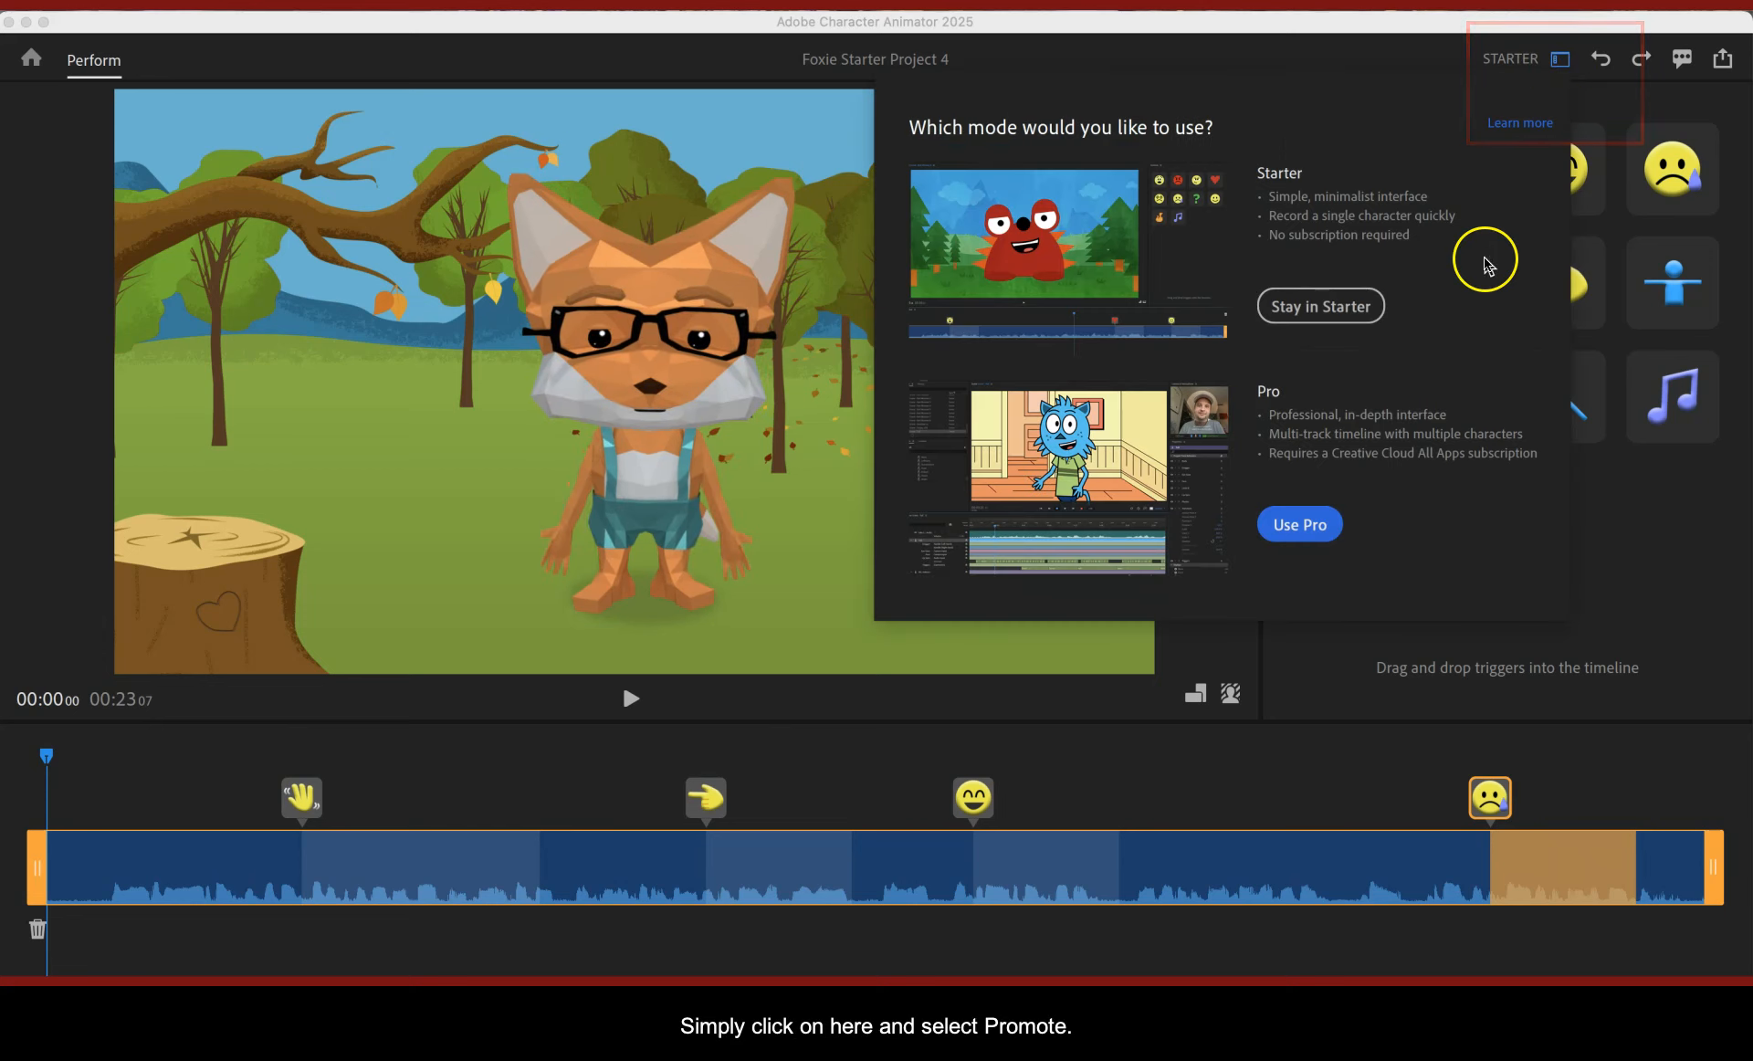
pyautogui.click(1301, 528)
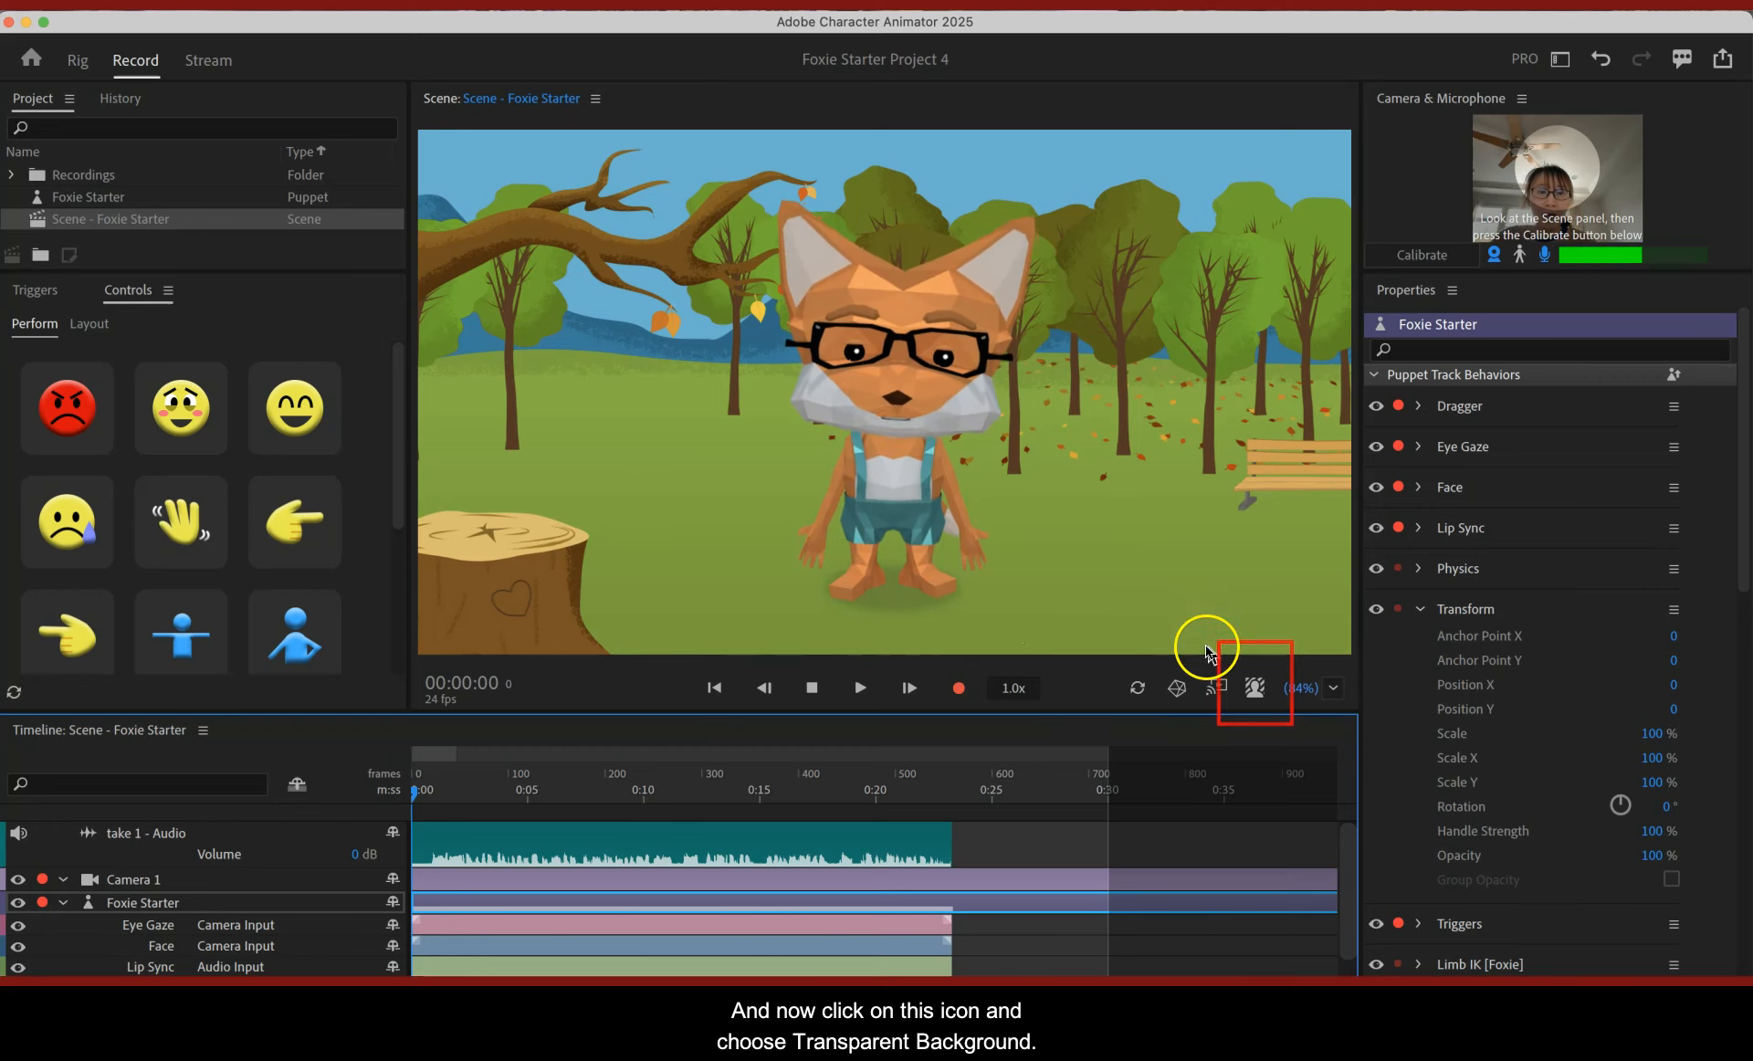
# Replace the park scenery behind the fox with the black transparent background option
pyautogui.click(1254, 688)
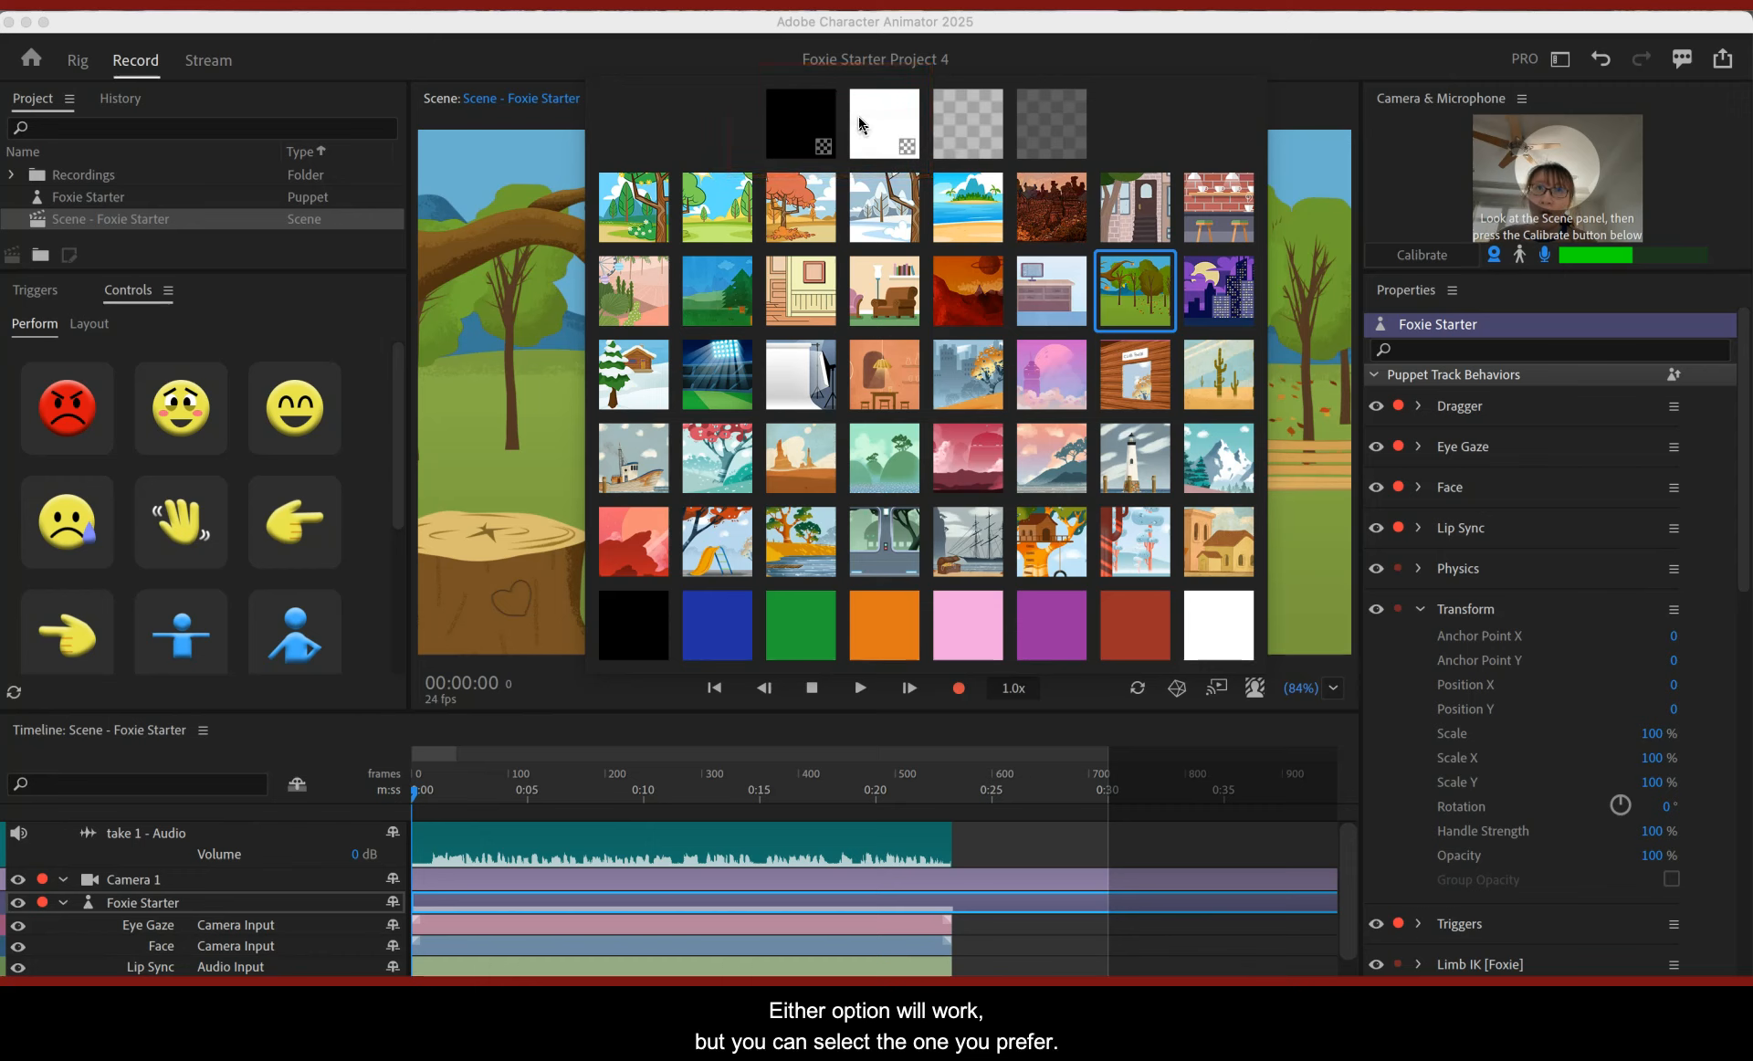
pyautogui.click(805, 139)
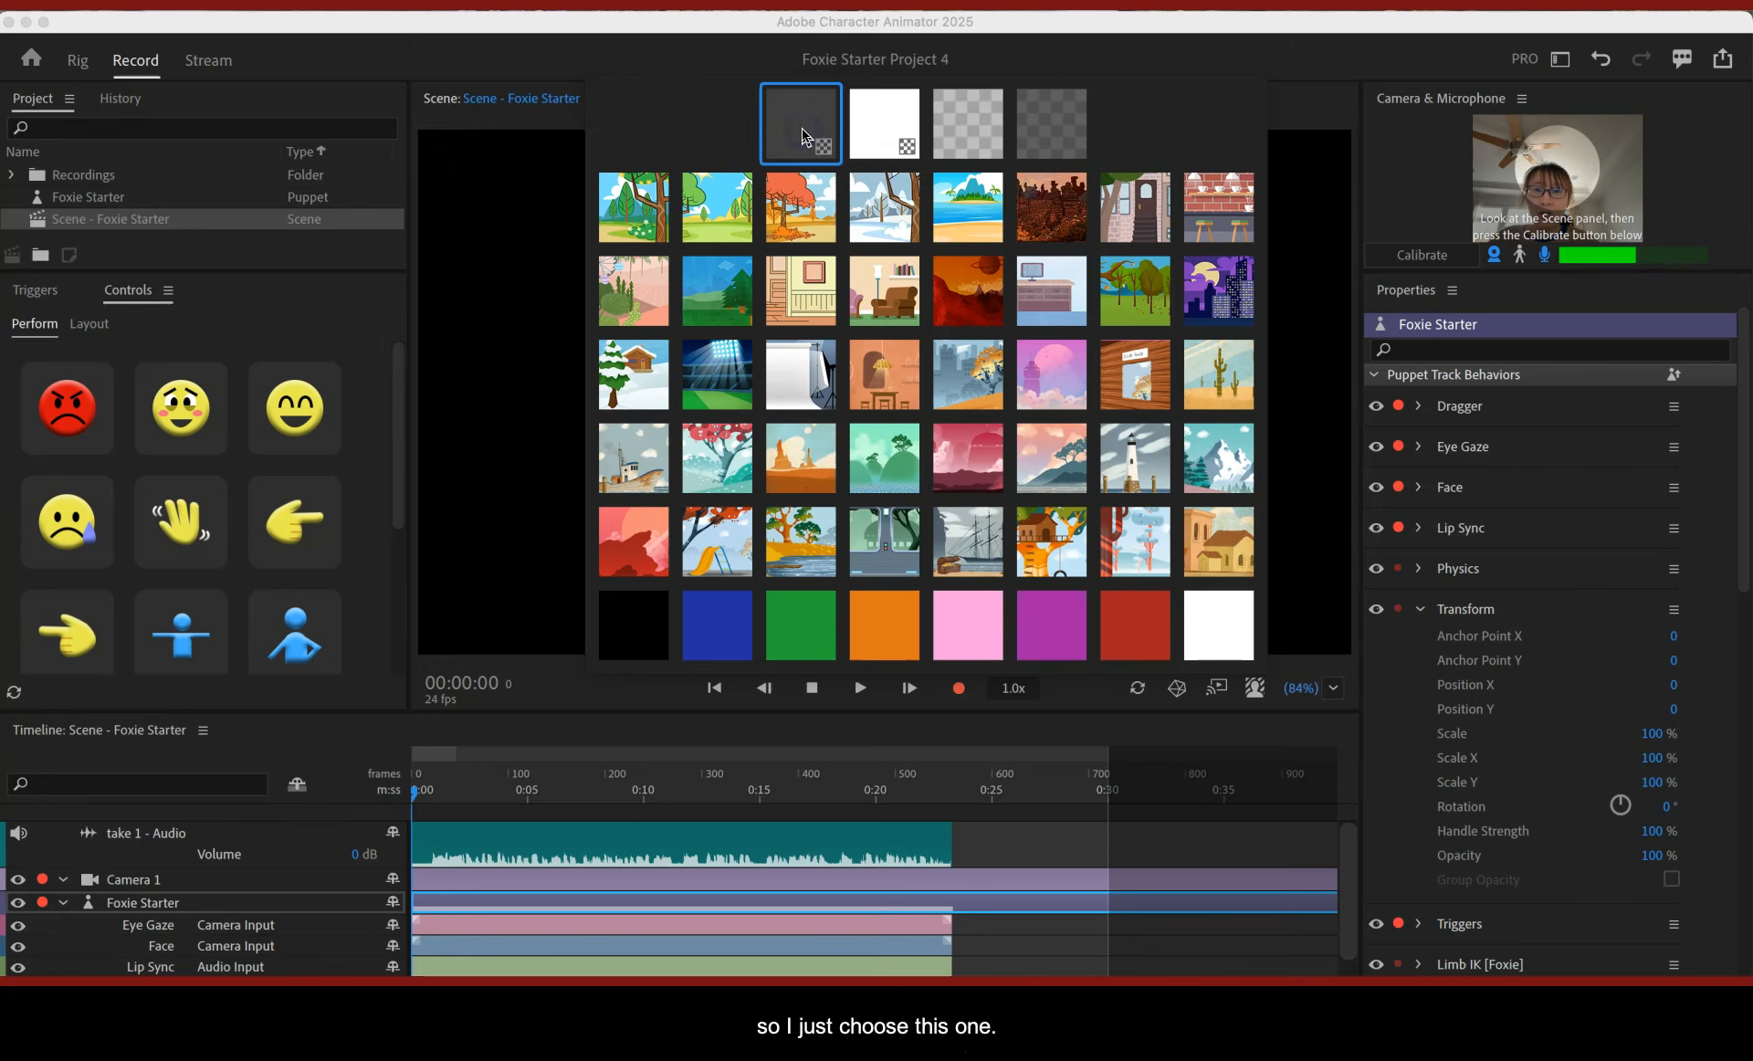
pyautogui.click(524, 330)
pyautogui.click(581, 352)
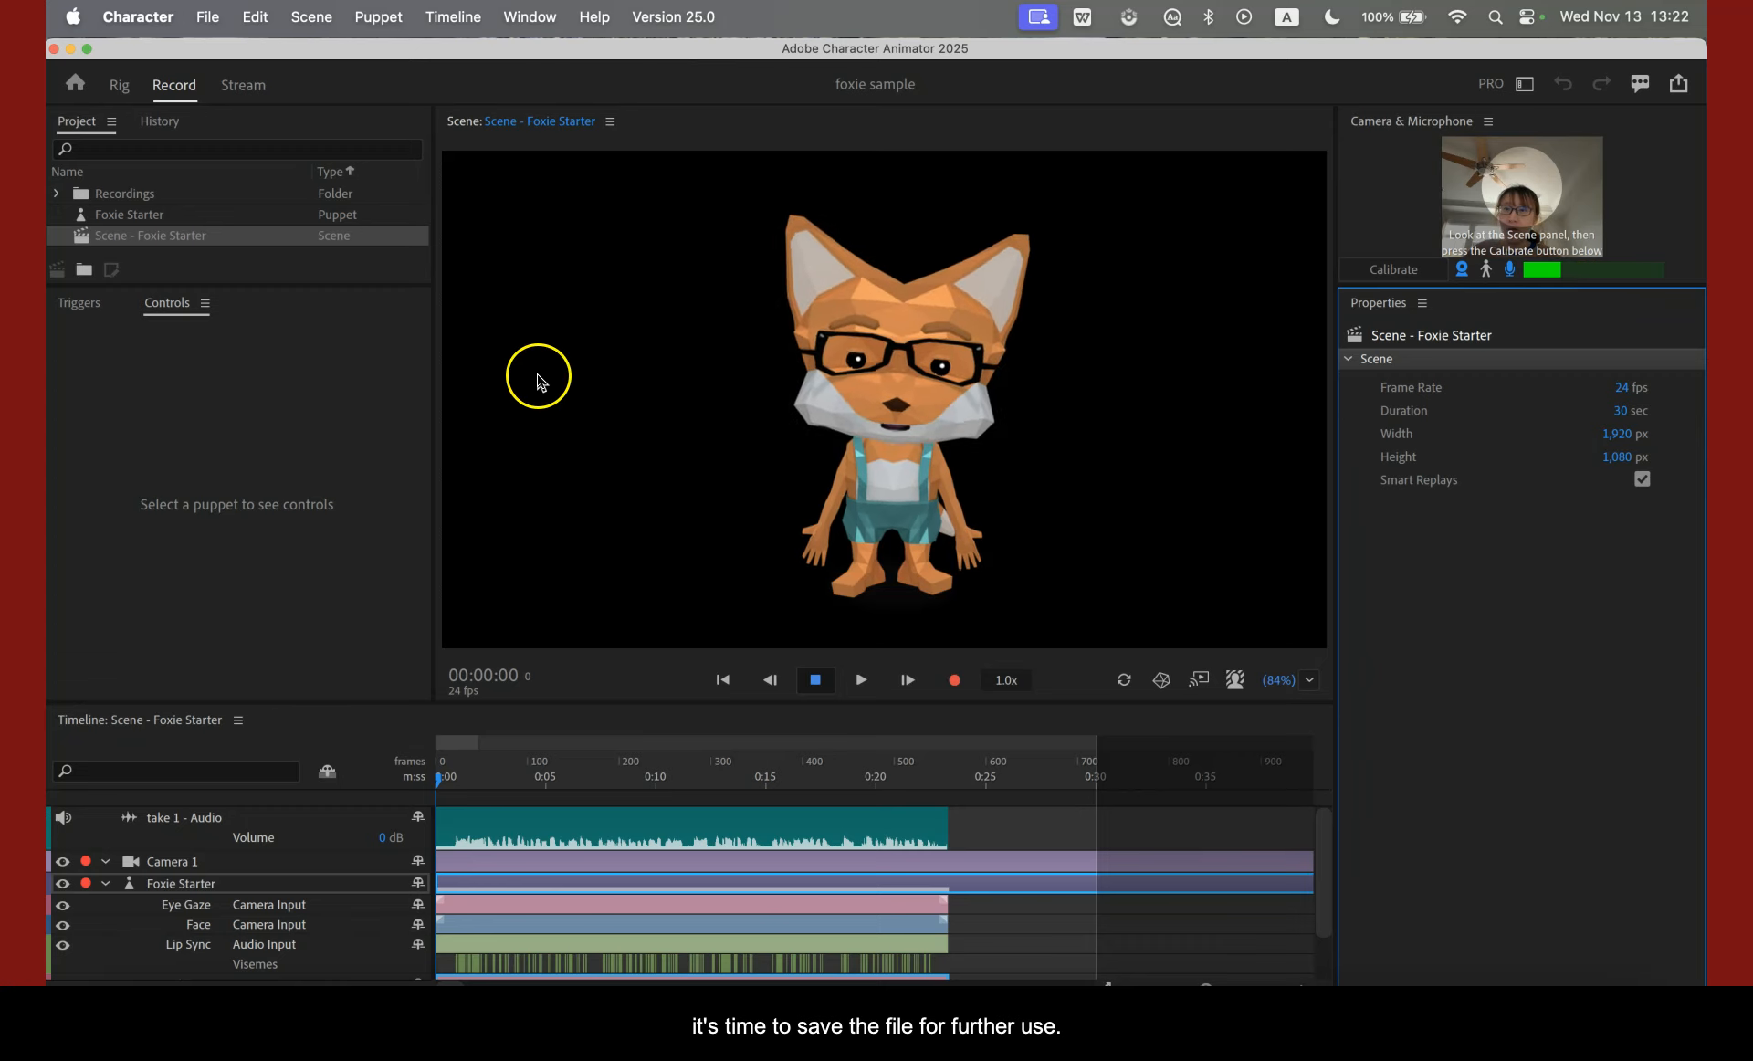
# Save the project as a copy named "foxie sample revise" on the Desktop
pyautogui.click(207, 18)
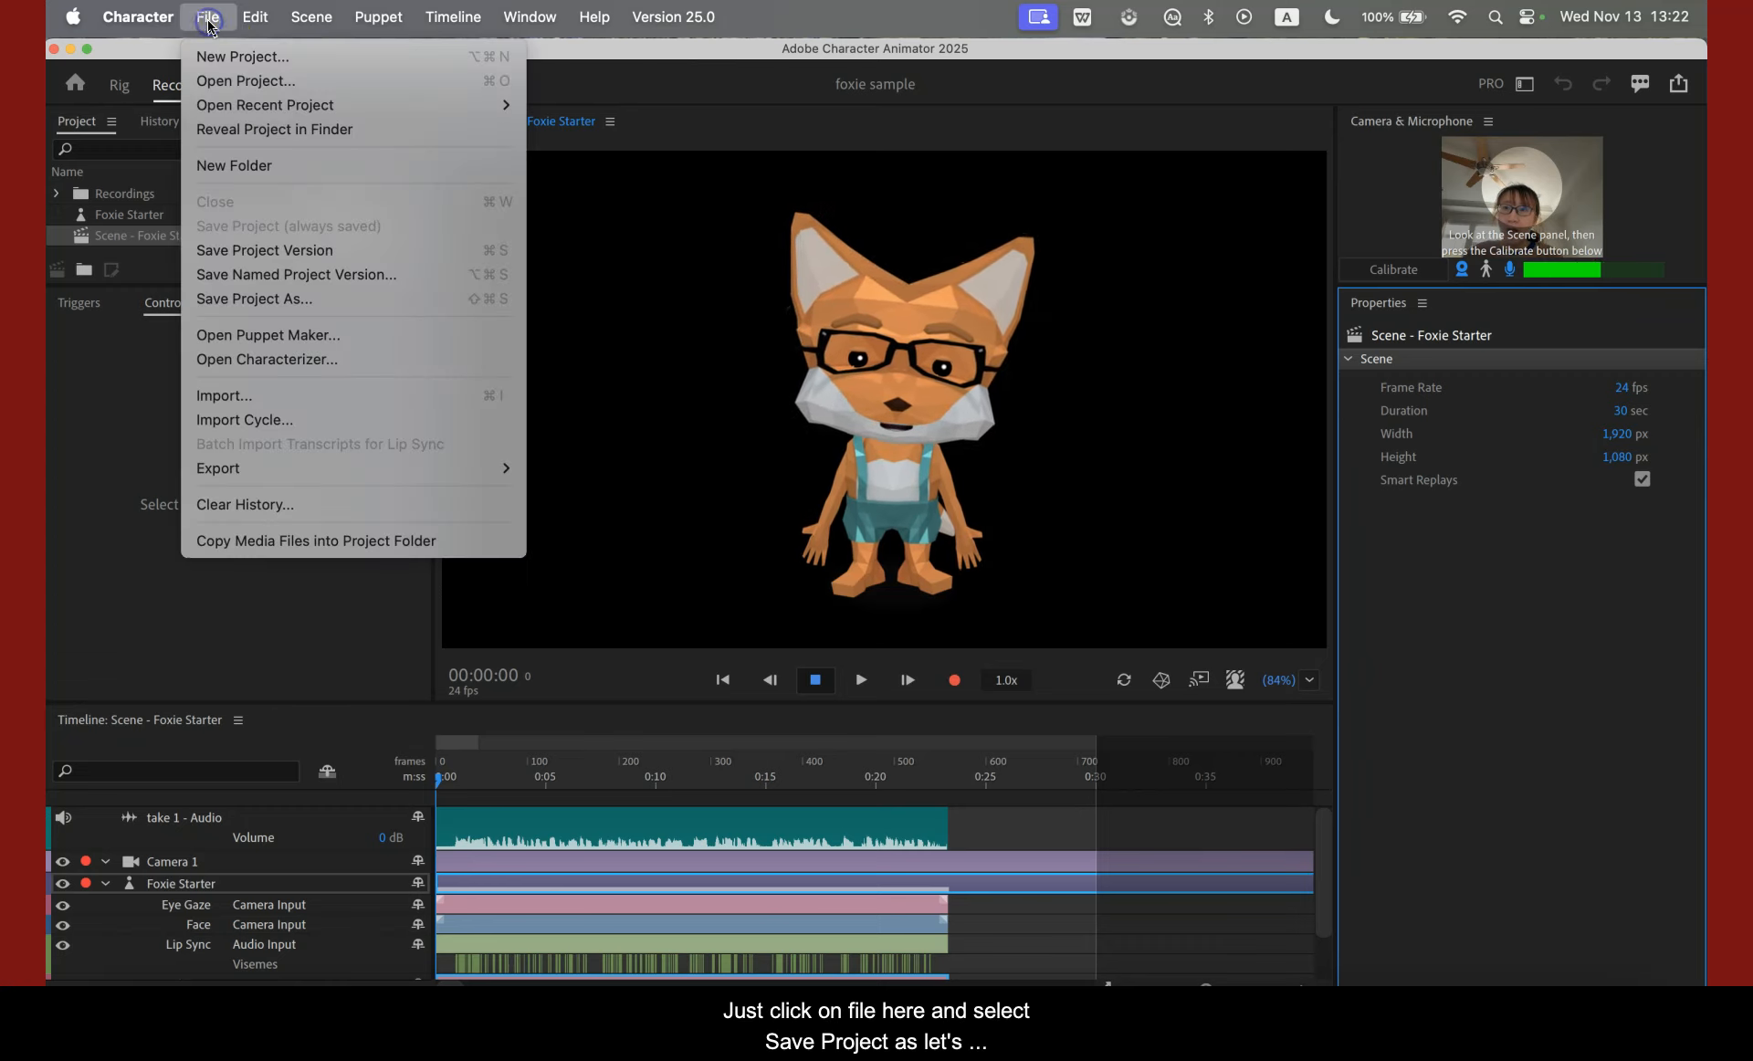
pyautogui.click(259, 301)
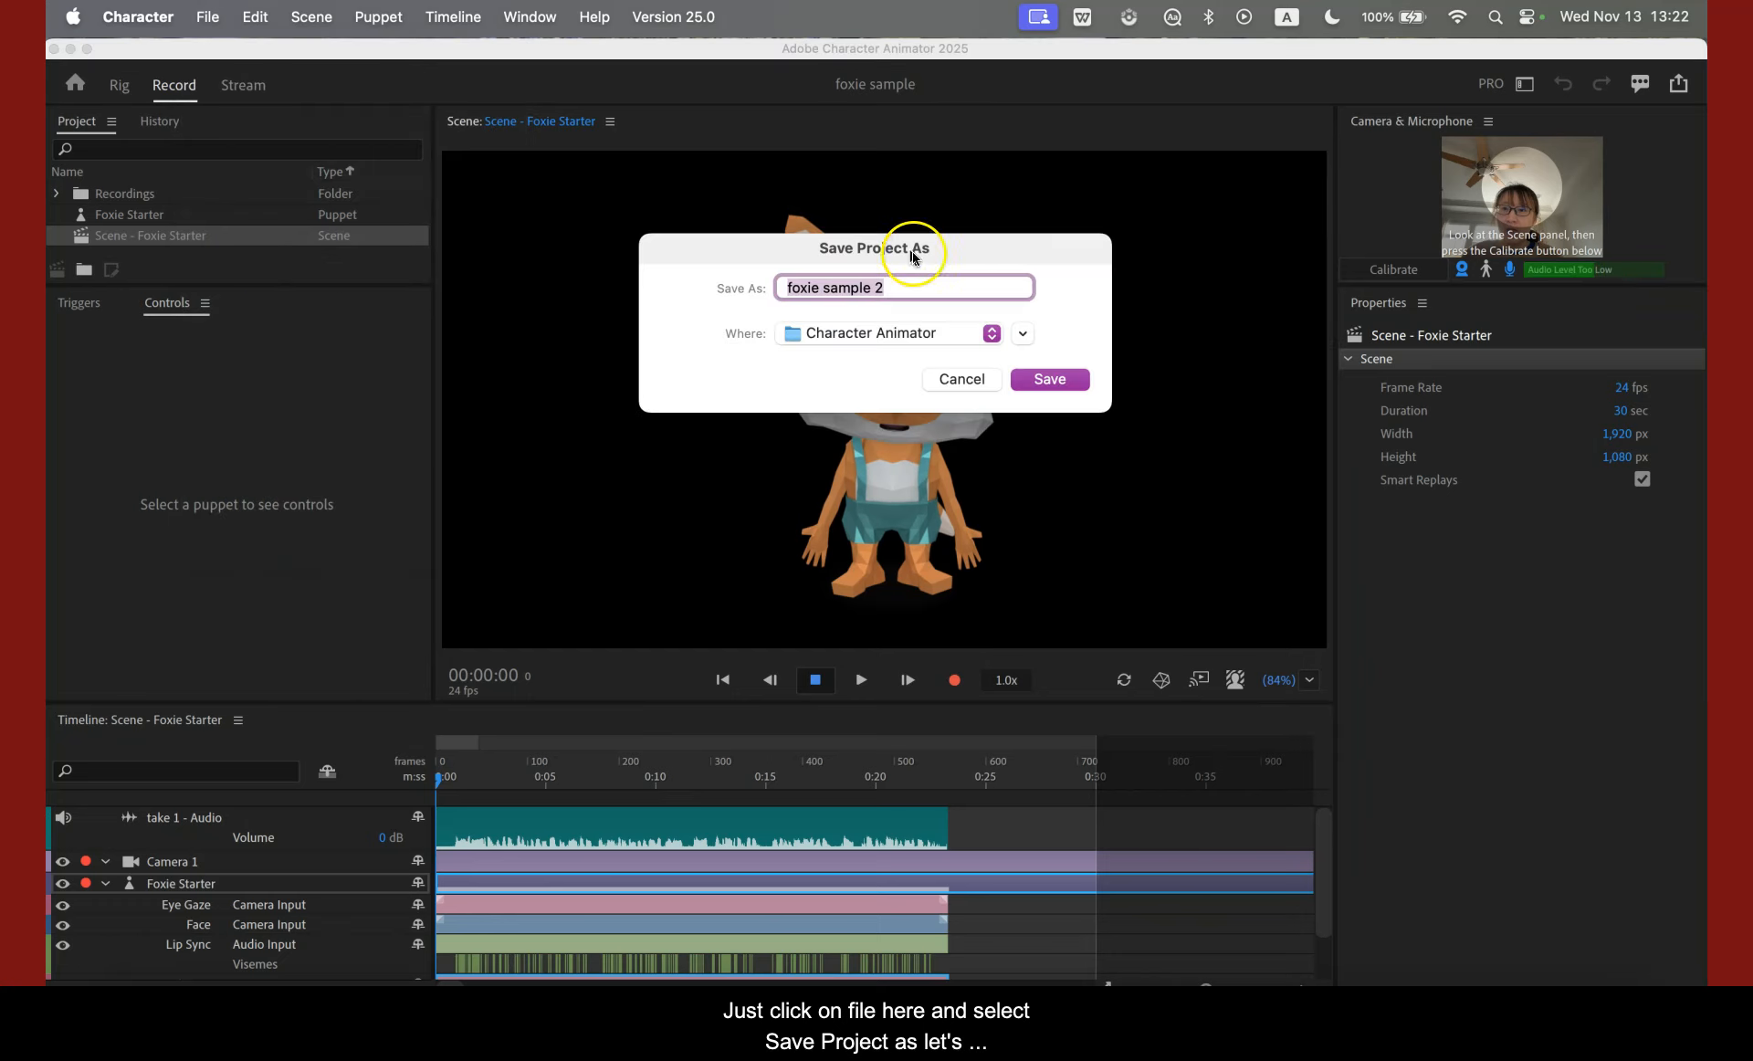
pyautogui.write('foxi')
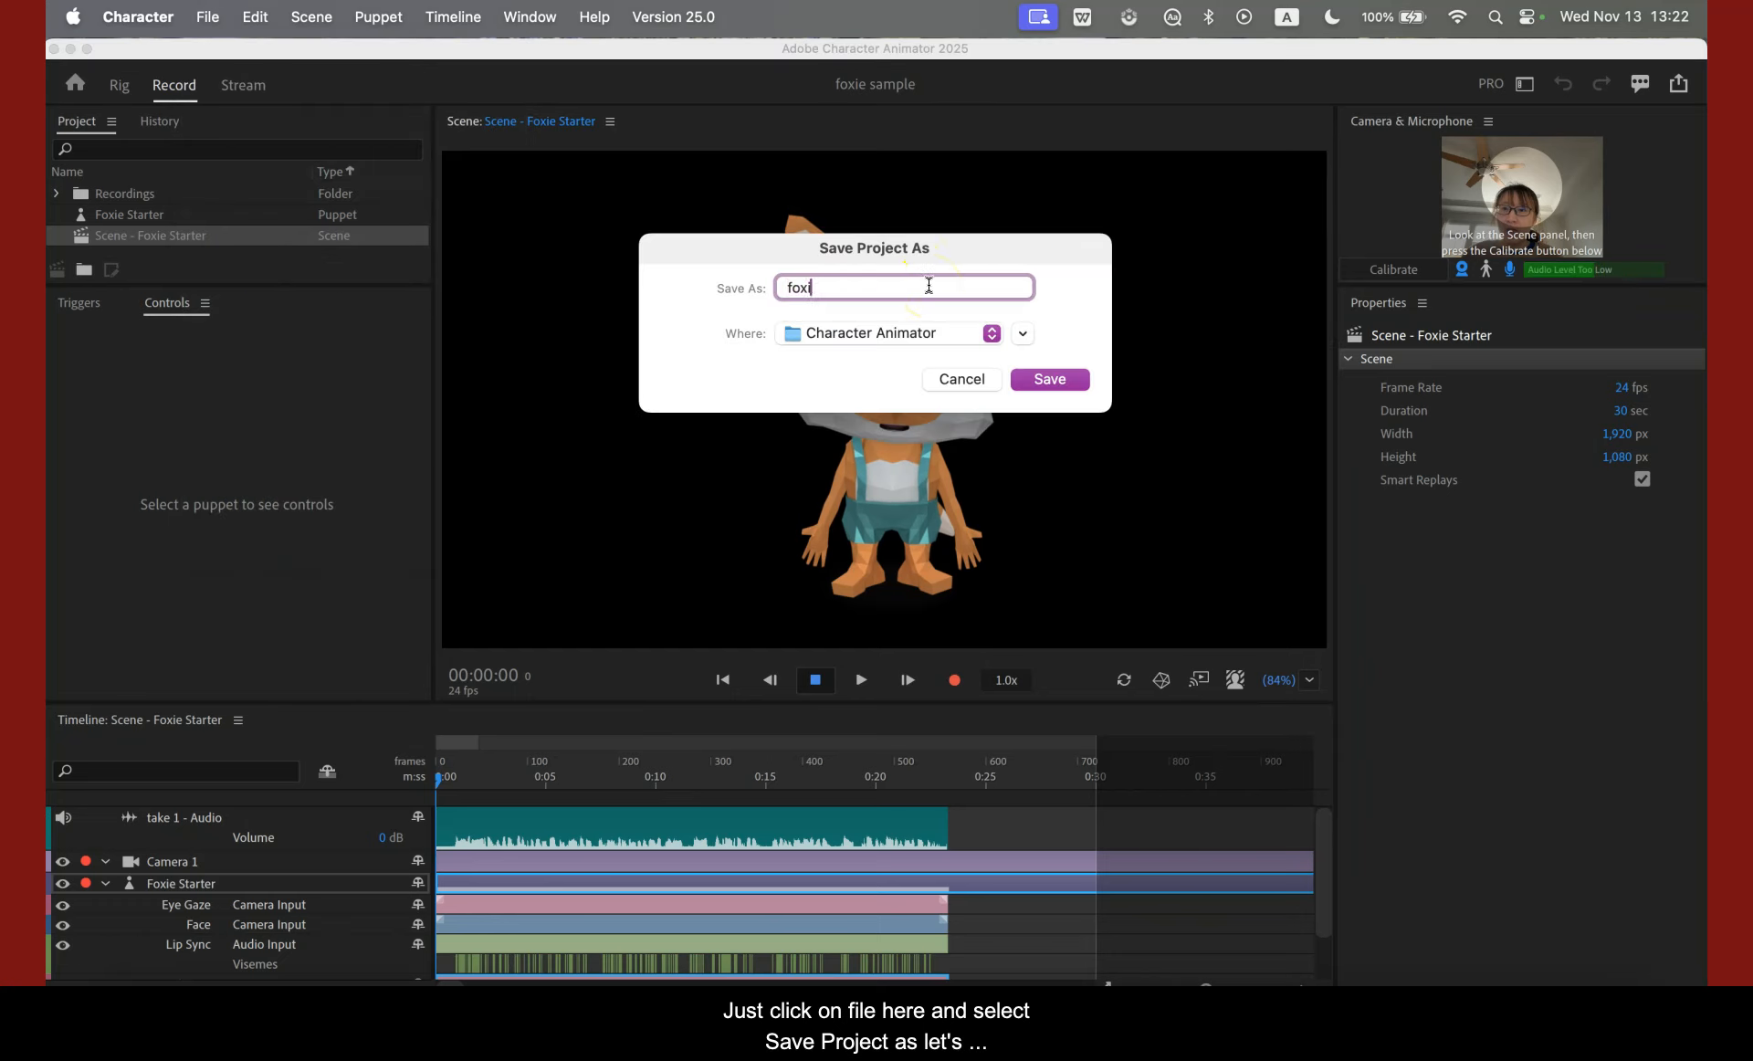
pyautogui.write('e sa')
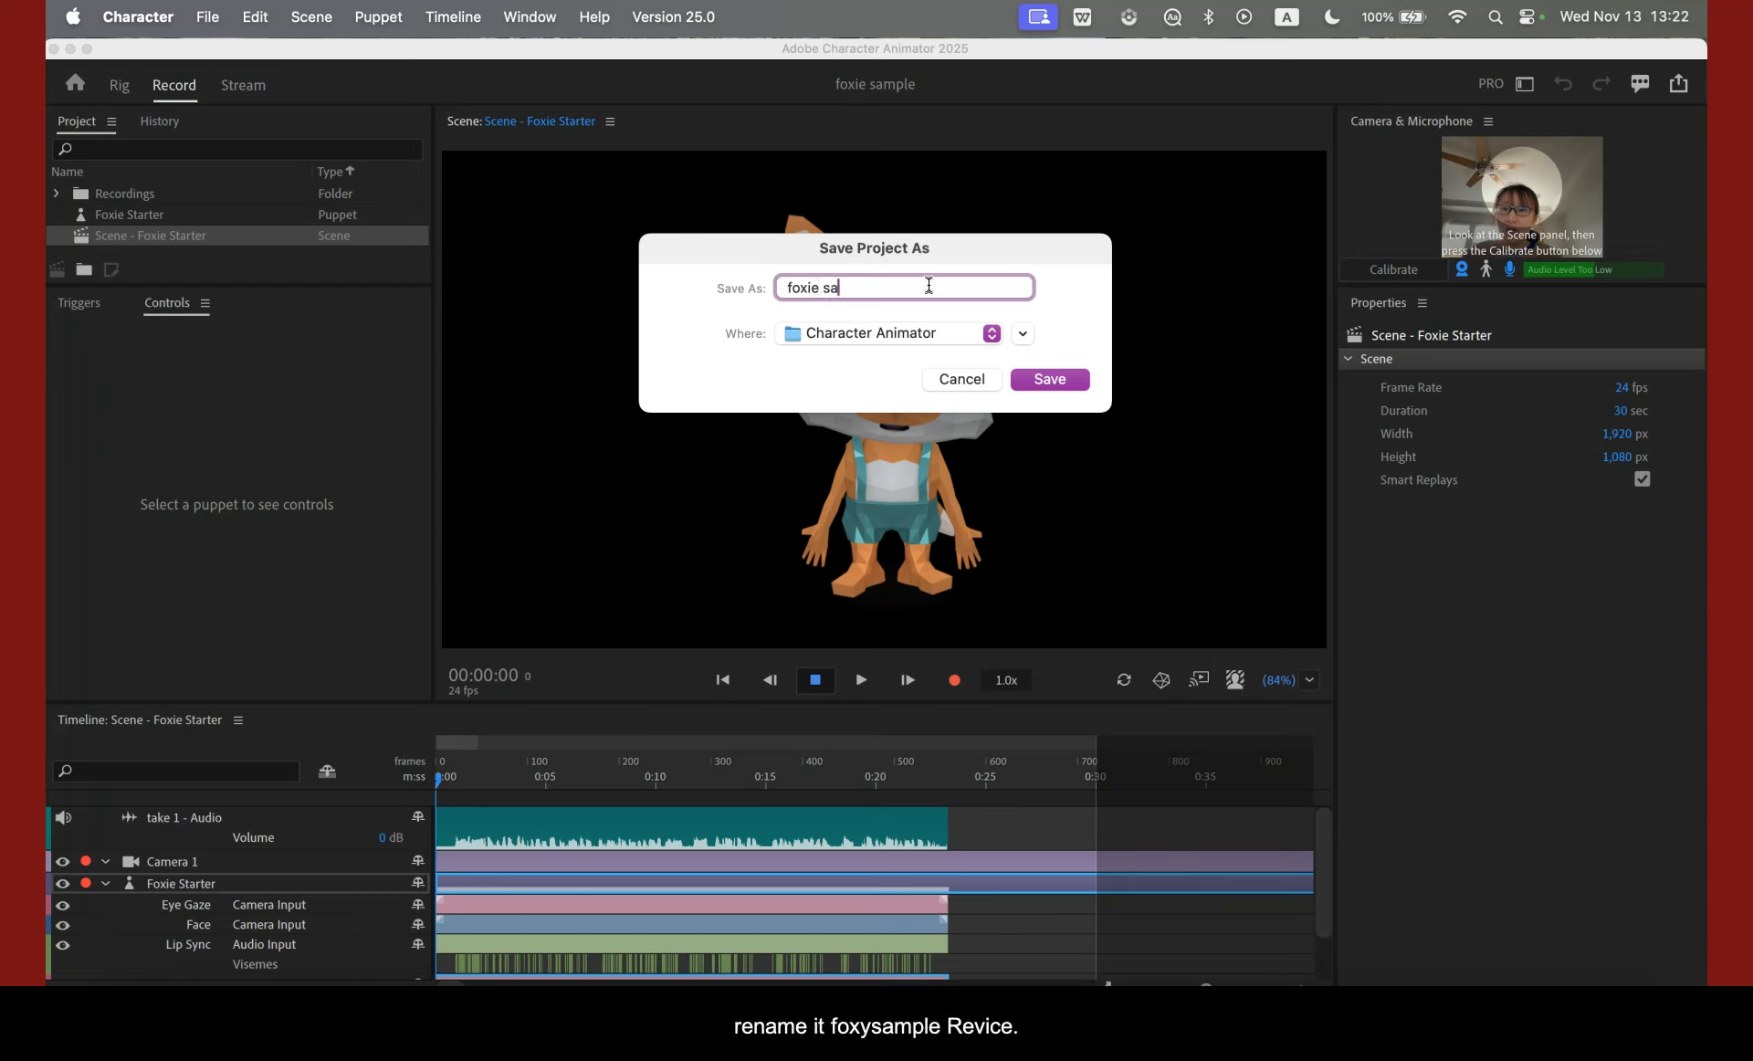
pyautogui.write('mple revid')
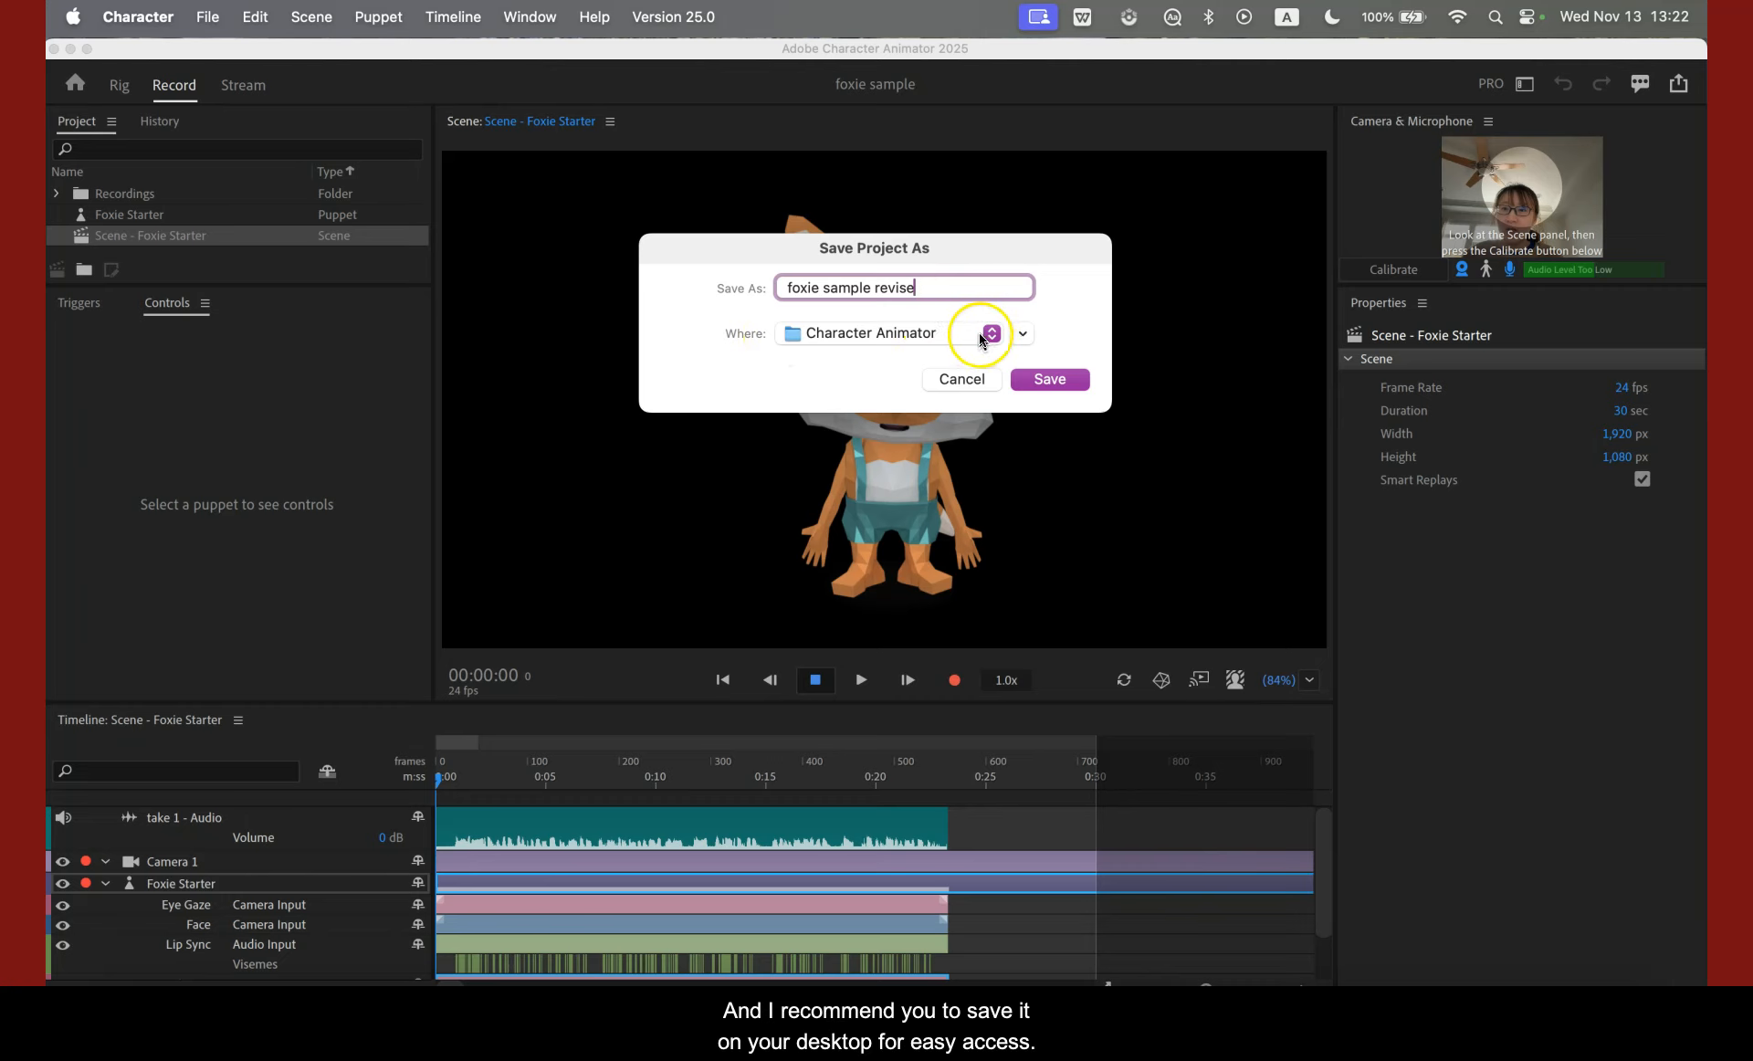
pyautogui.click(992, 333)
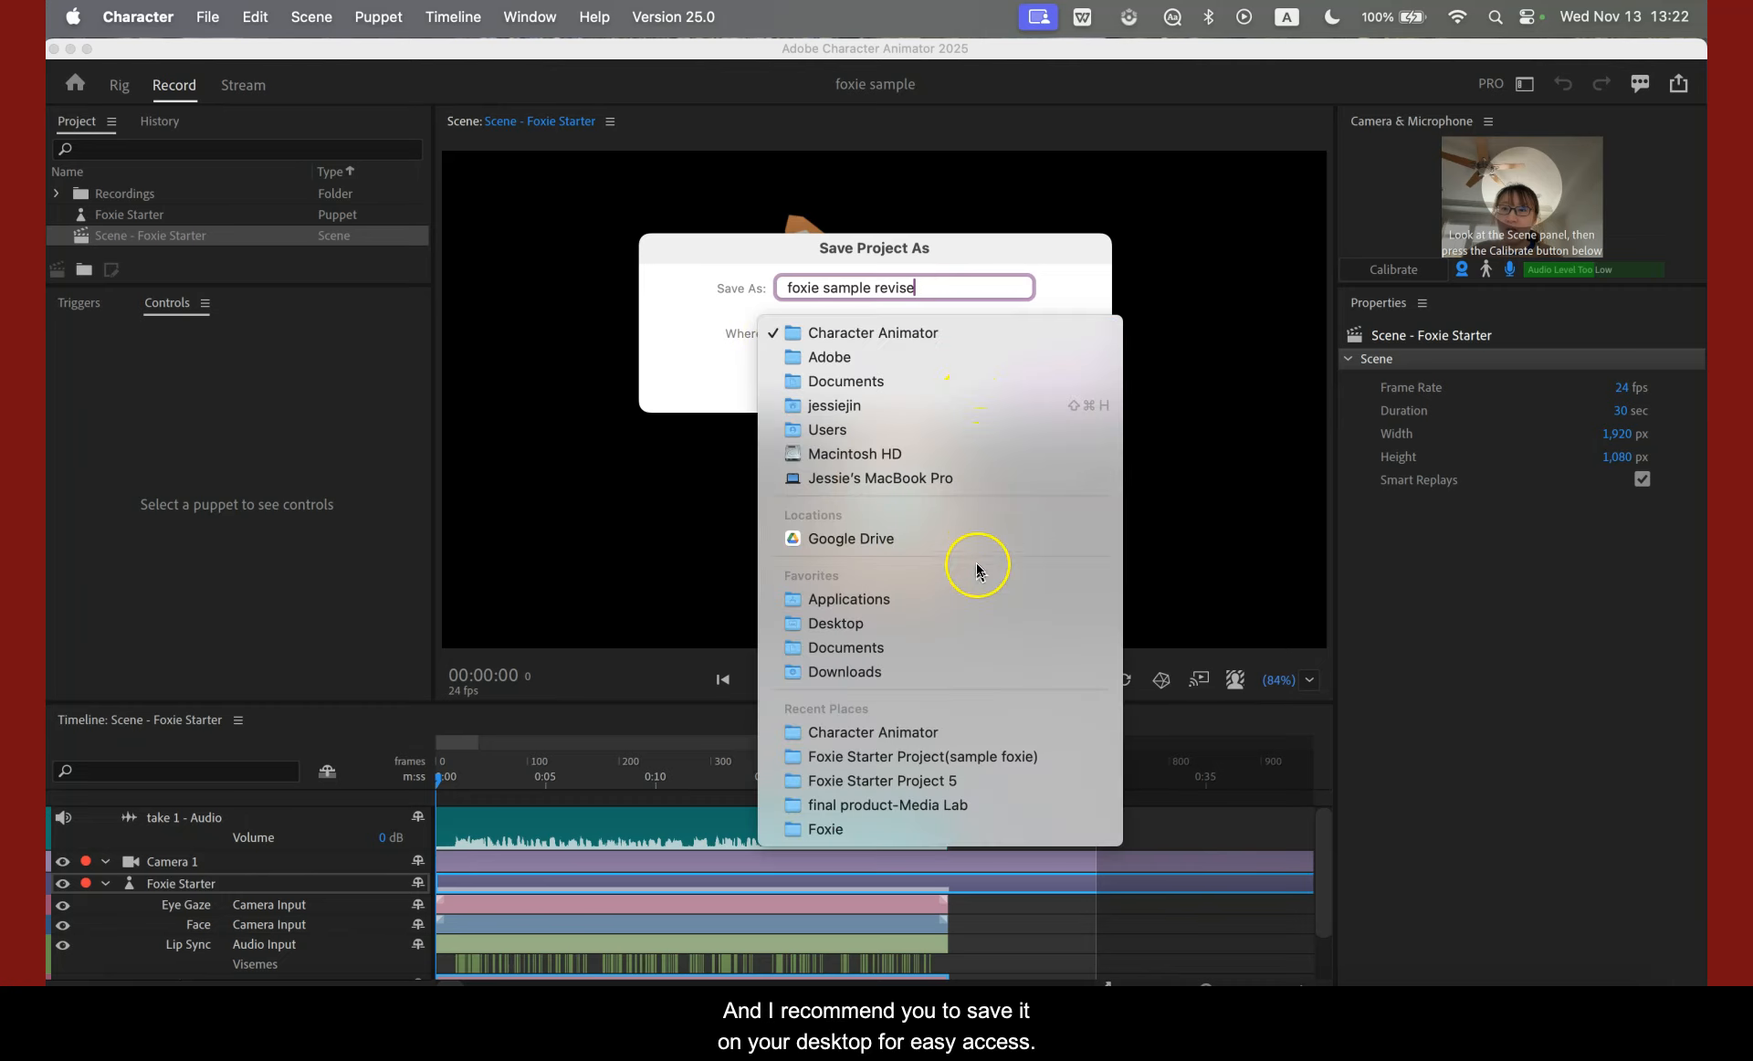
pyautogui.click(958, 625)
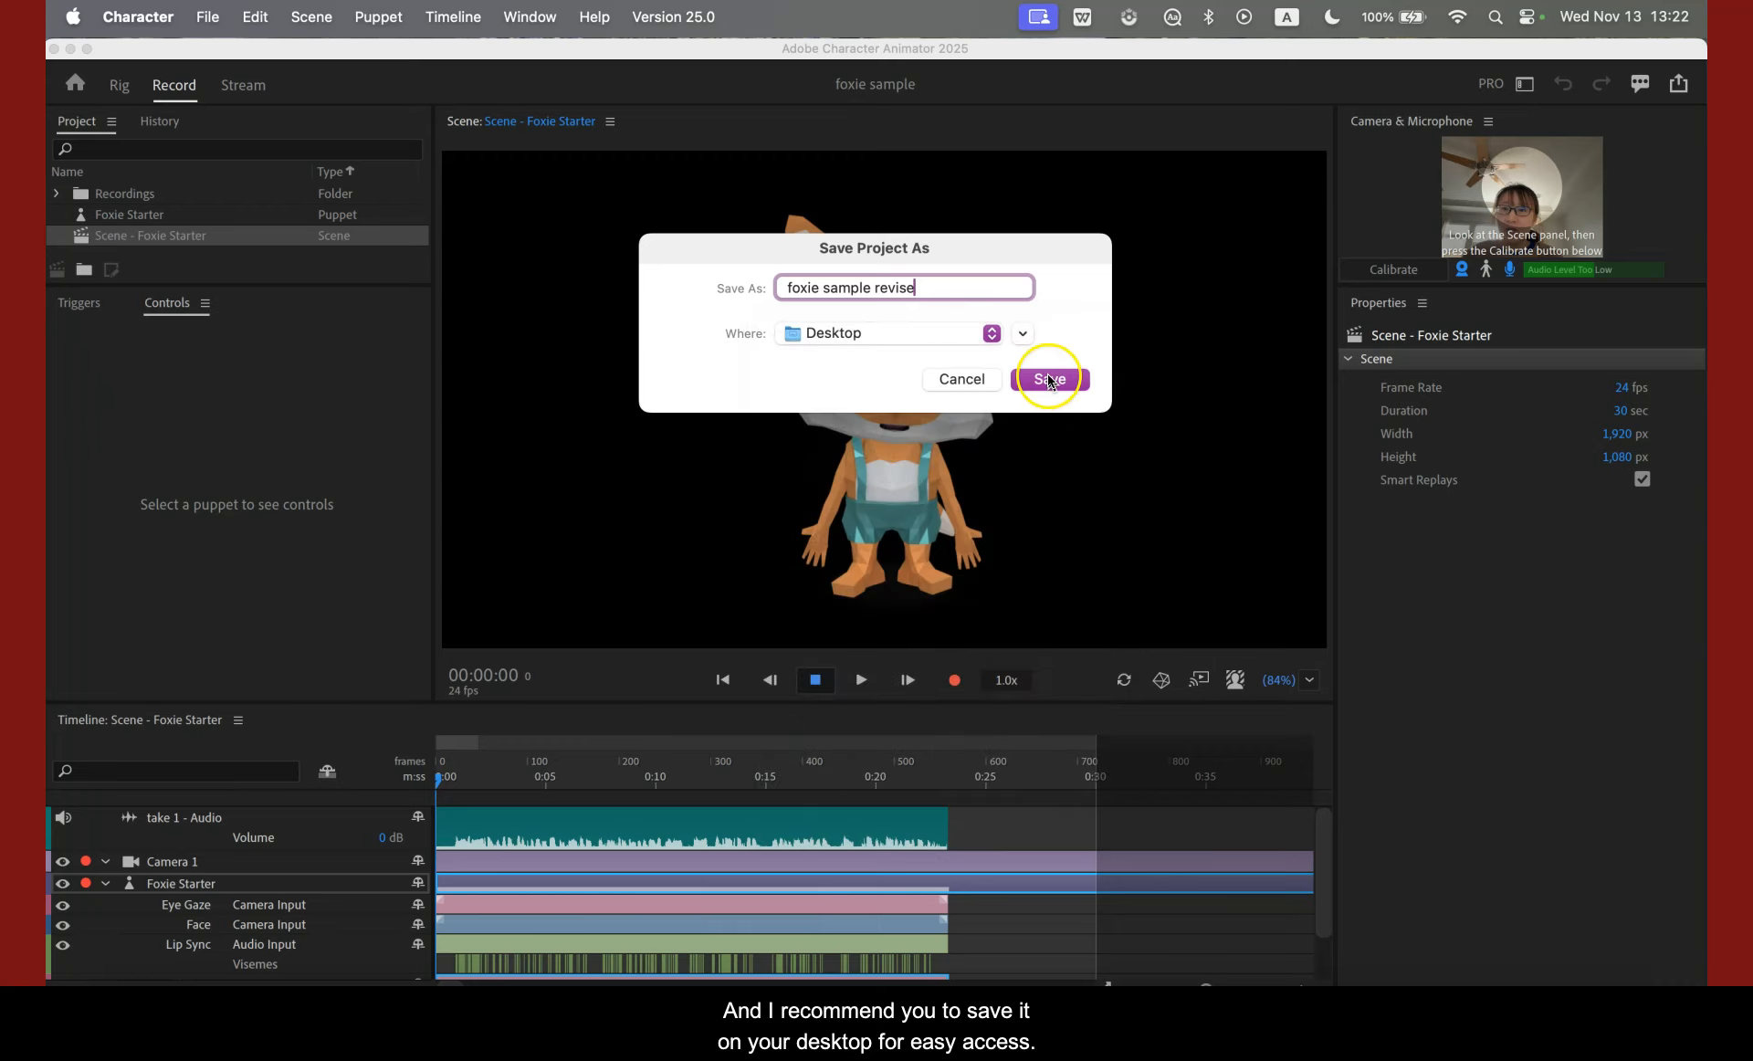
pyautogui.click(1050, 379)
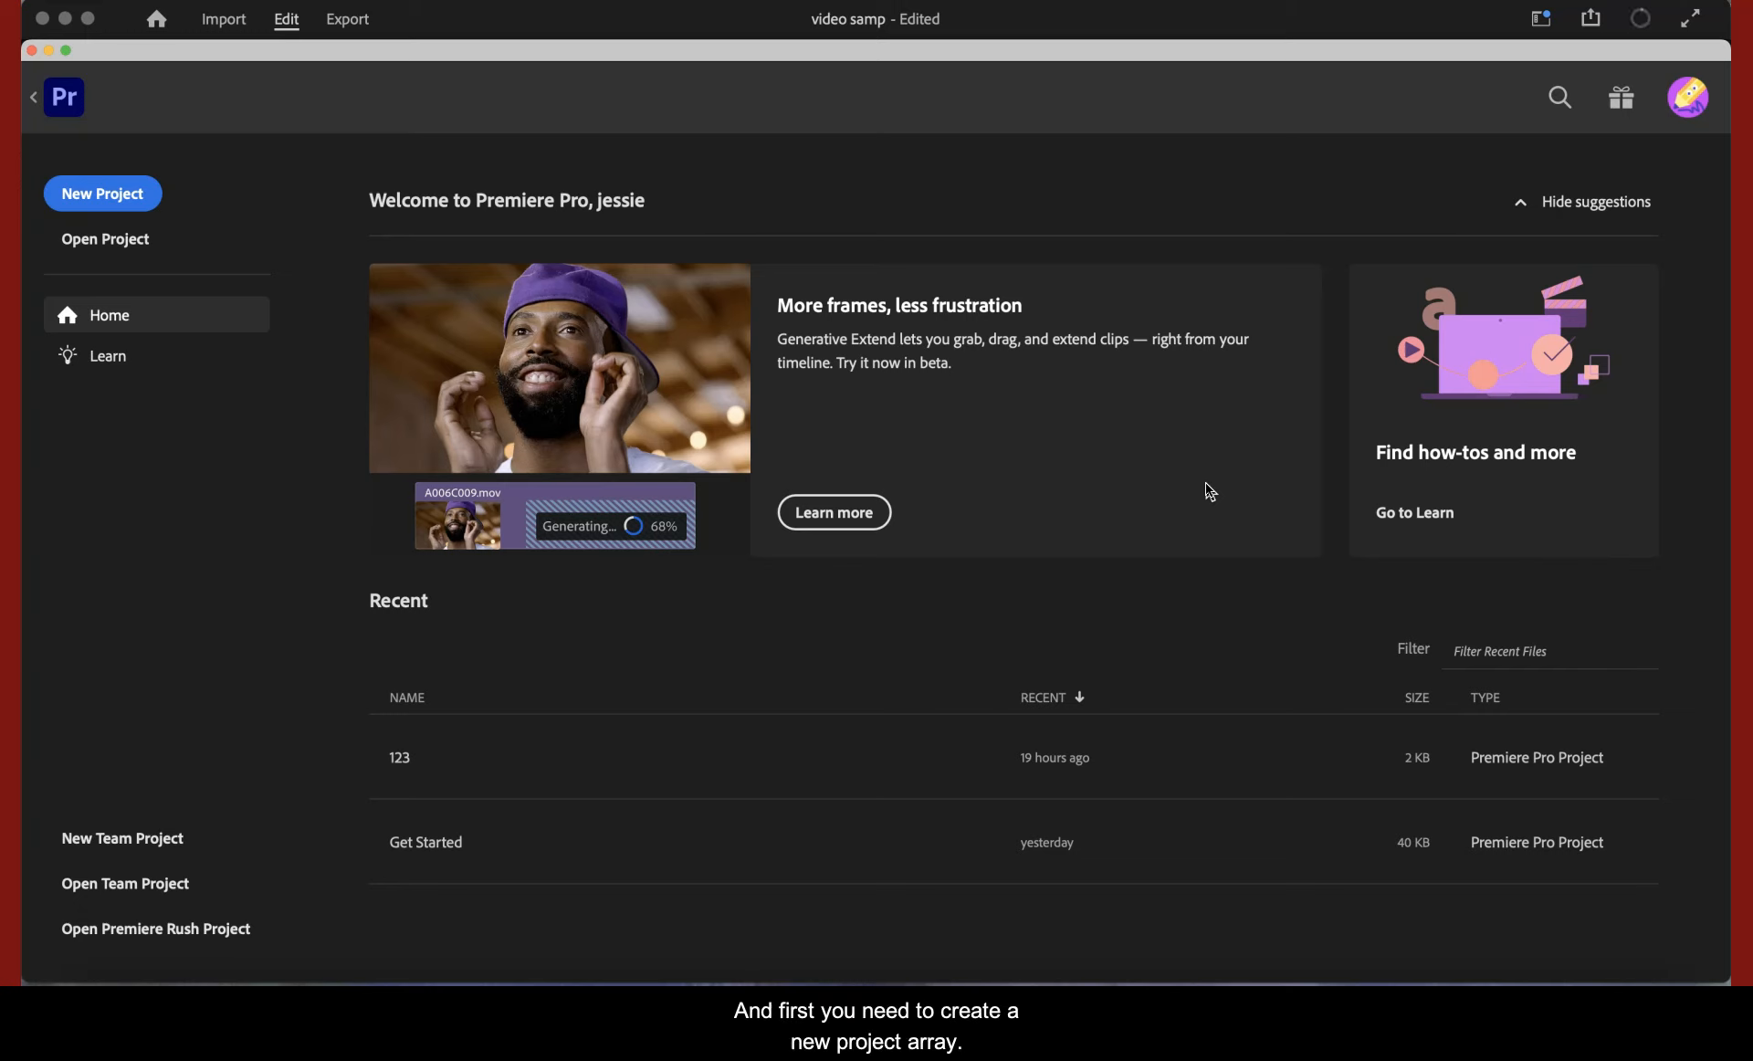
# In Premiere Pro, create a new project named "sample video" and skip the initial media import
pyautogui.click(114, 192)
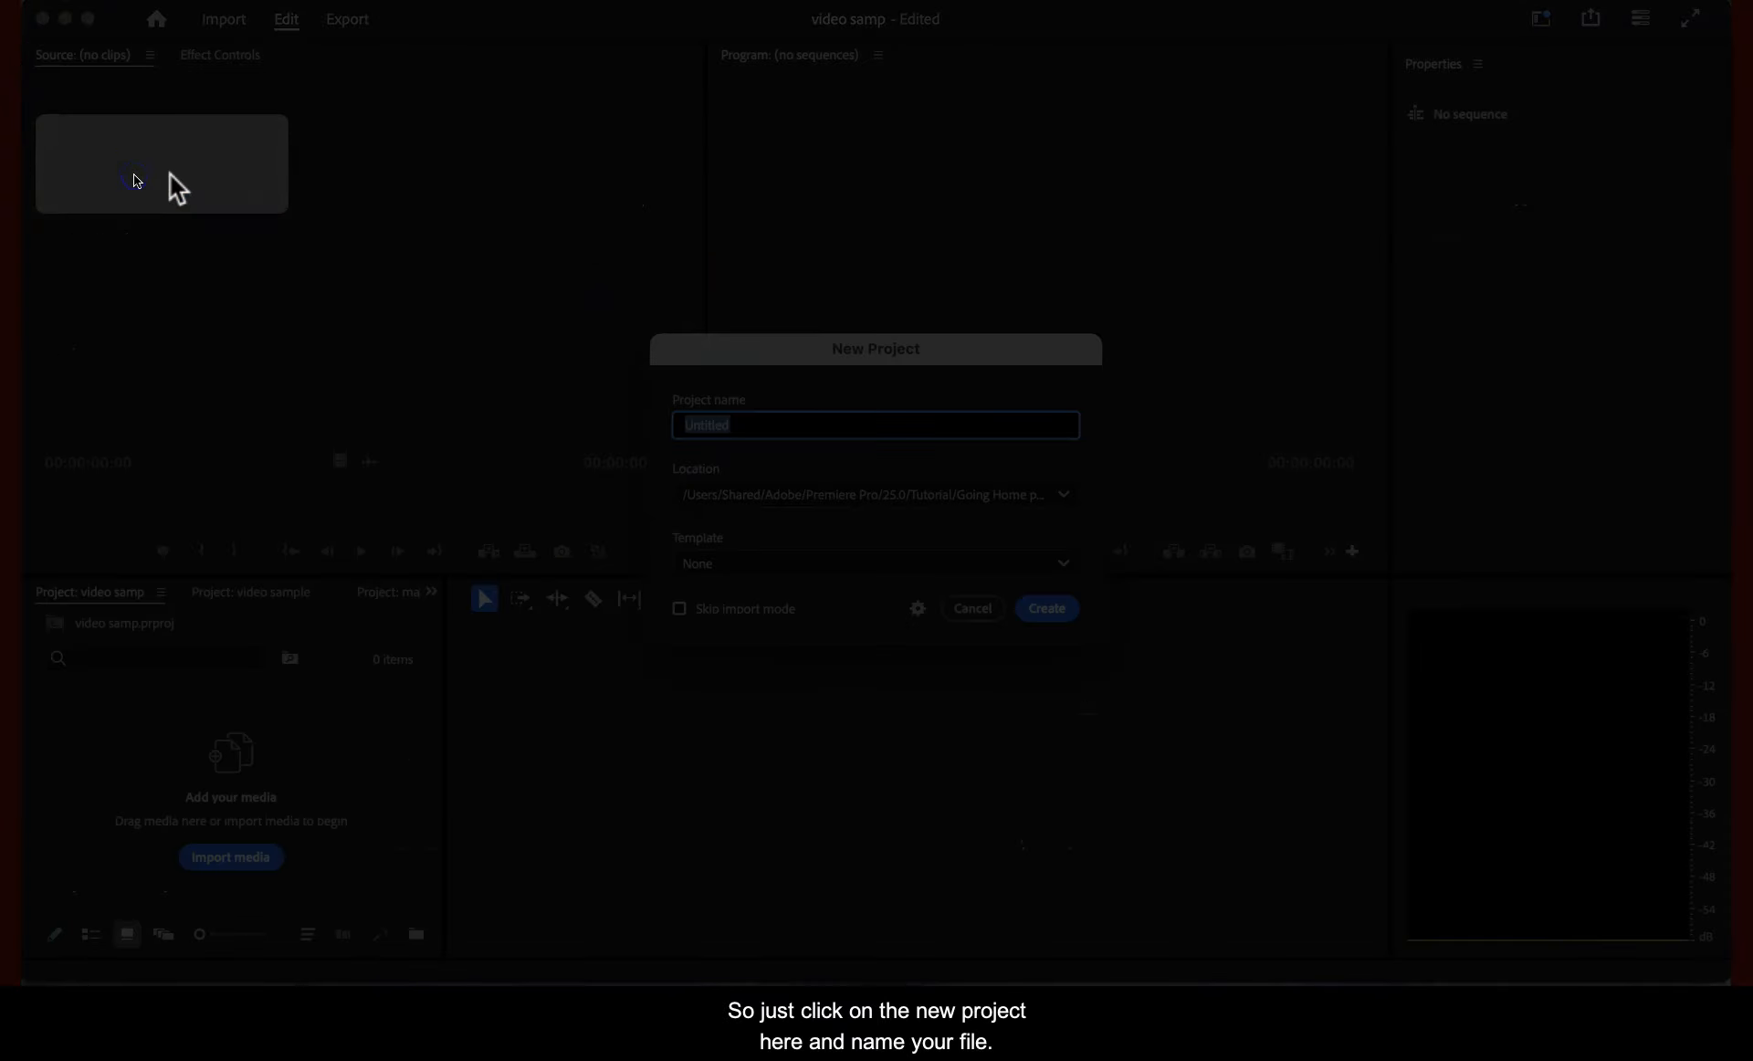
pyautogui.write('sampl')
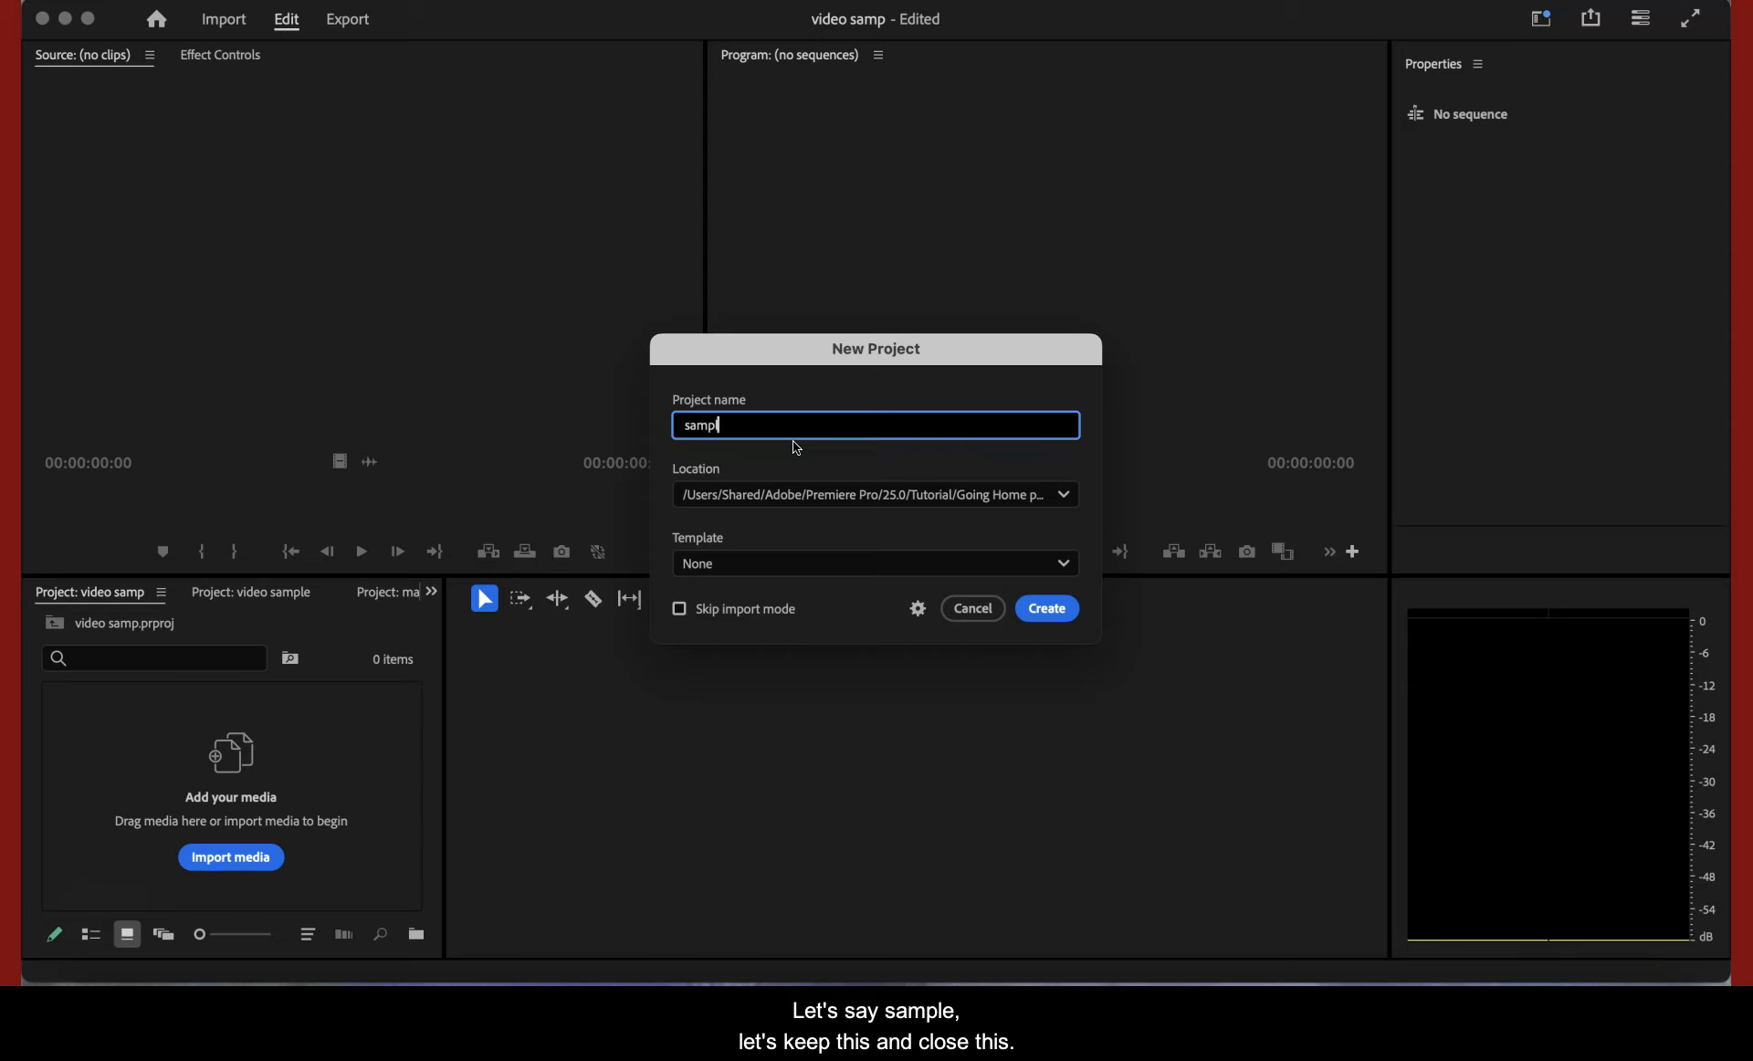
pyautogui.write('e video')
pyautogui.click(1048, 608)
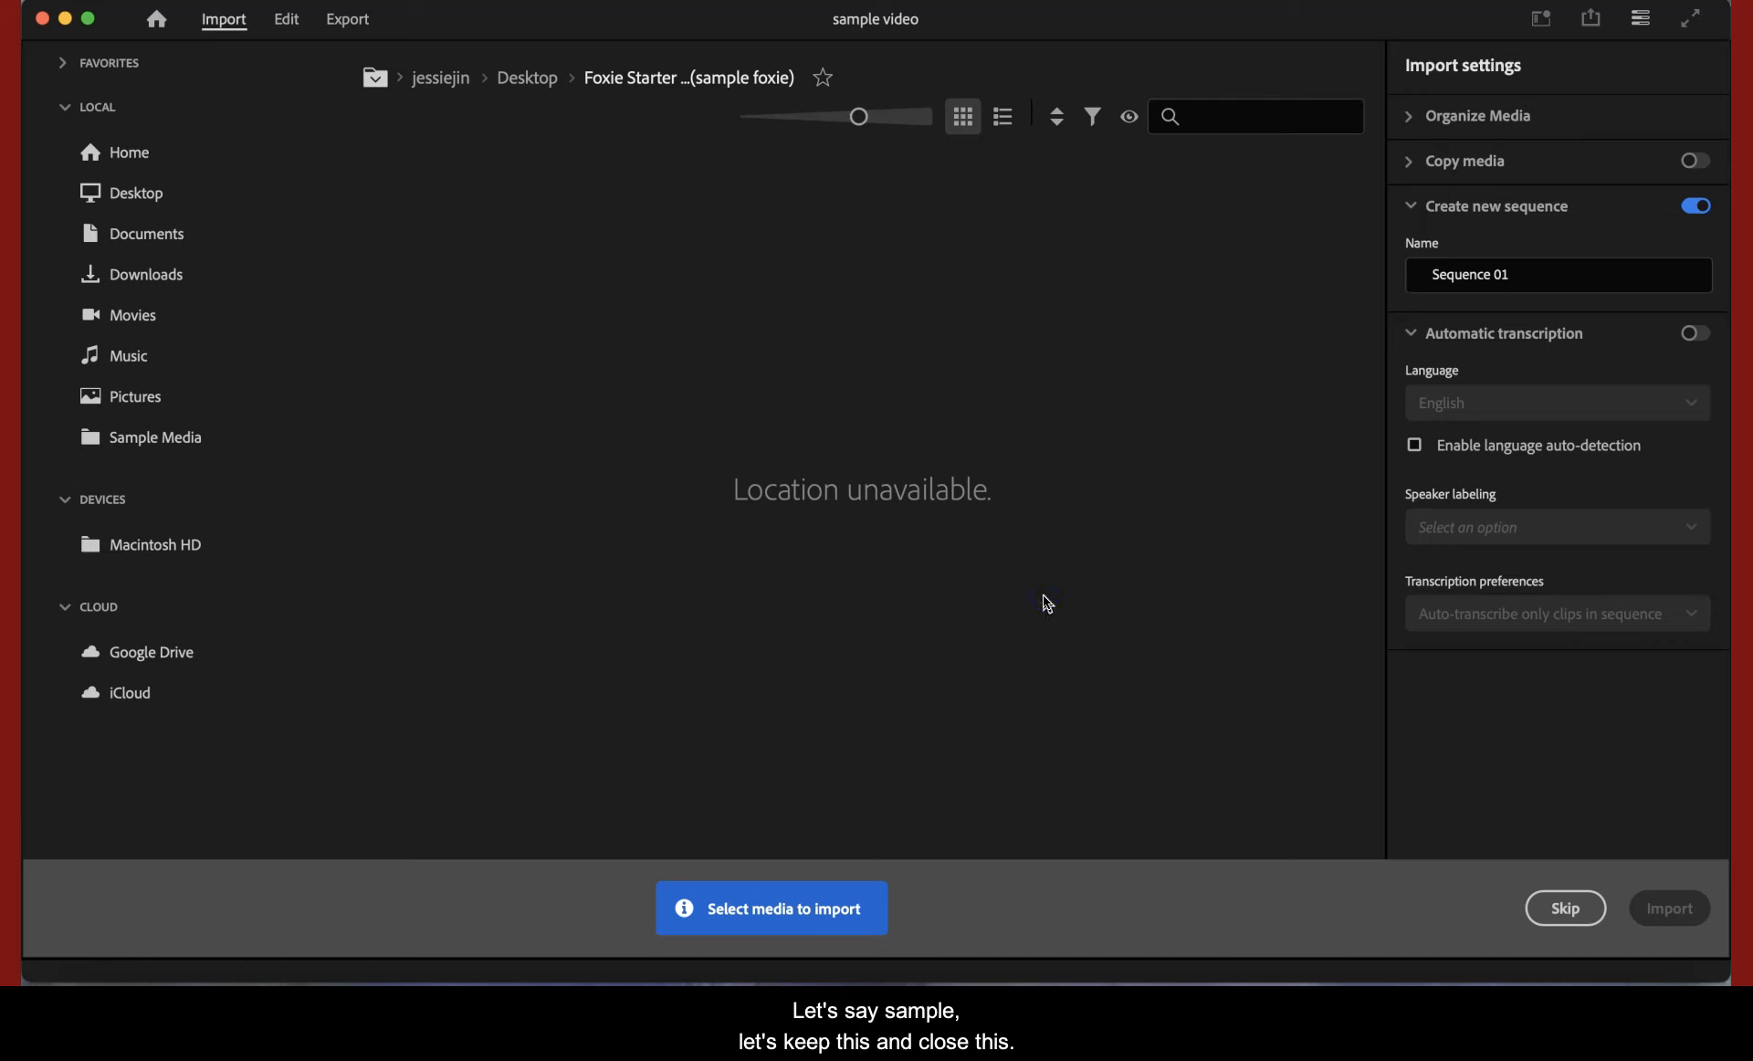
pyautogui.click(1564, 908)
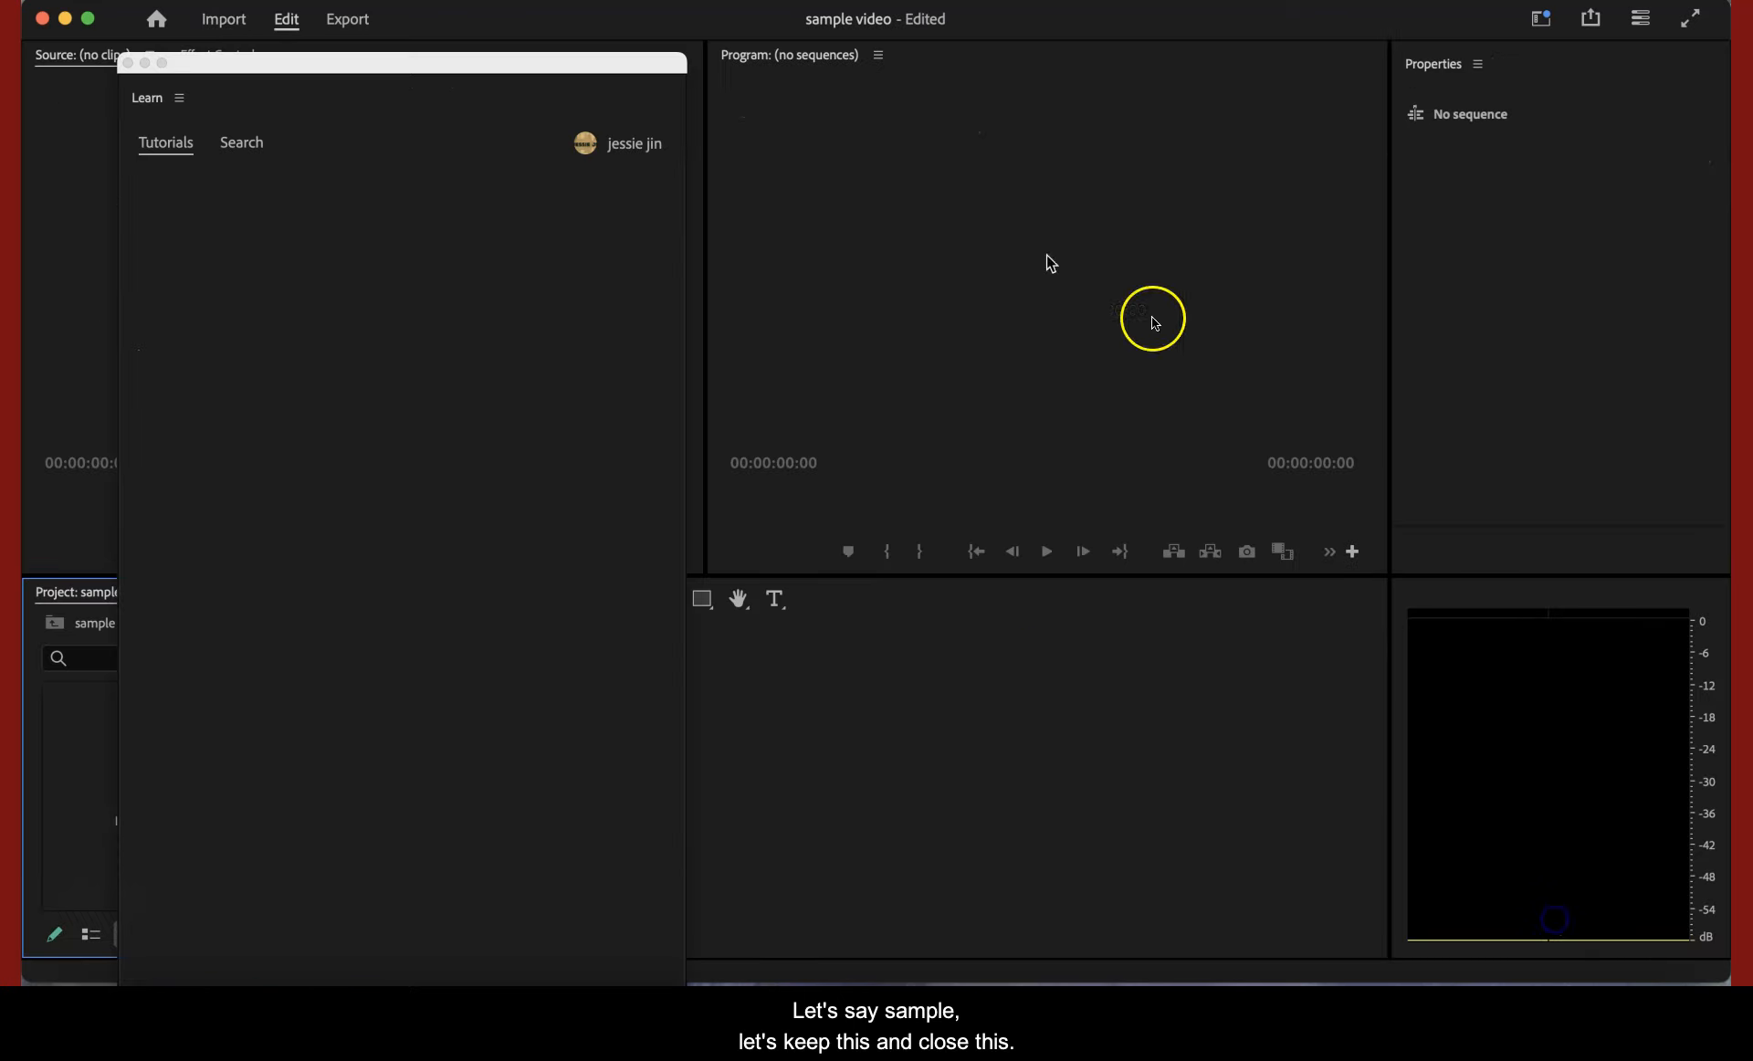
# Close the Learn window and switch to the Editing workspace
pyautogui.click(128, 63)
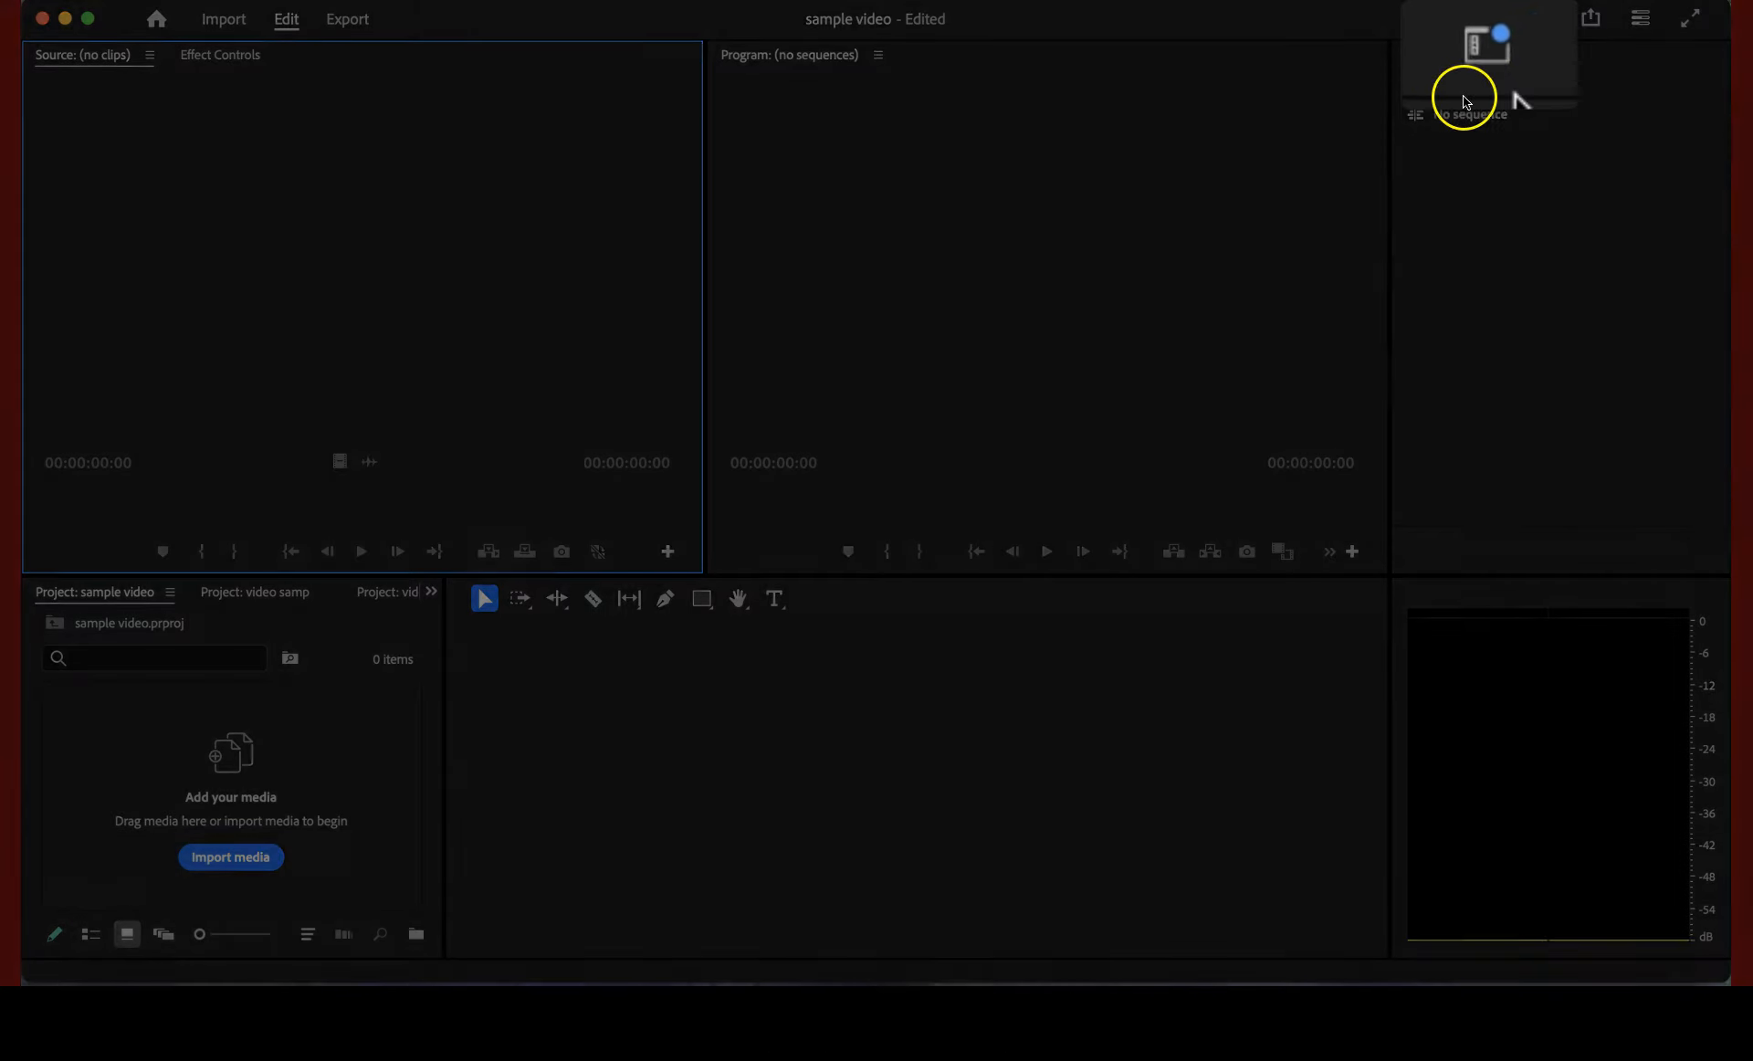
pyautogui.click(1396, 76)
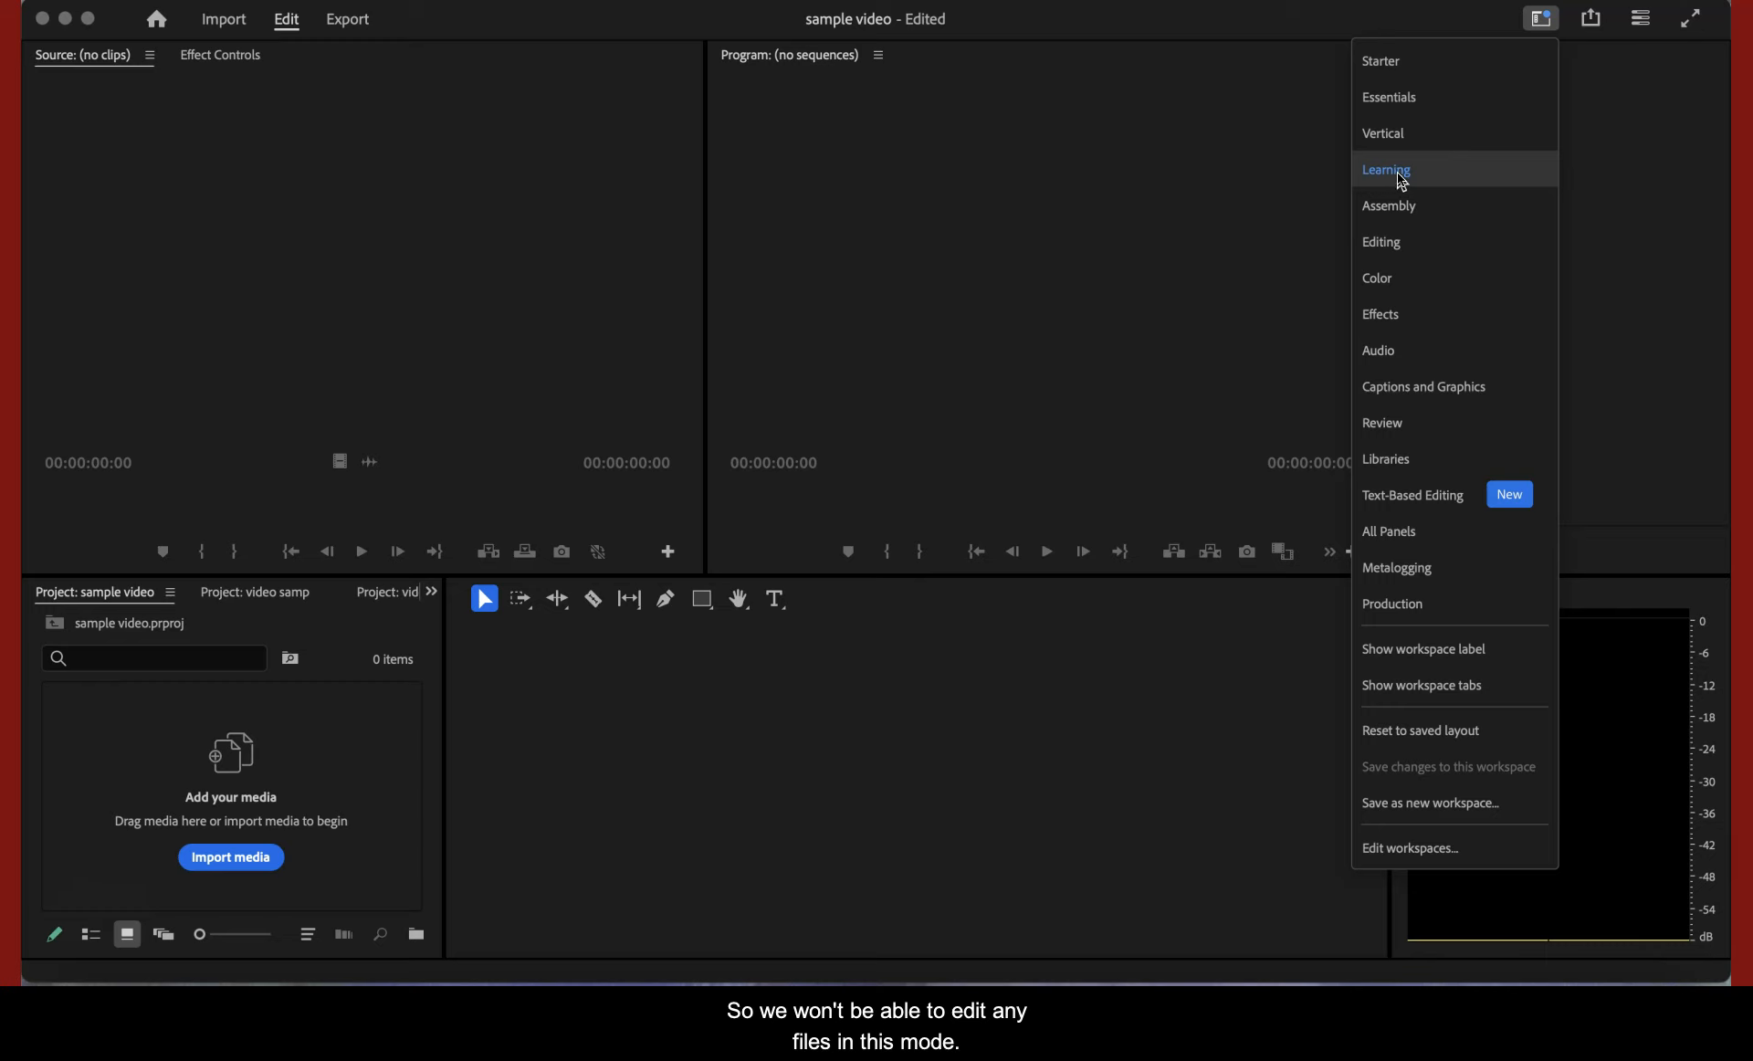
pyautogui.click(1403, 247)
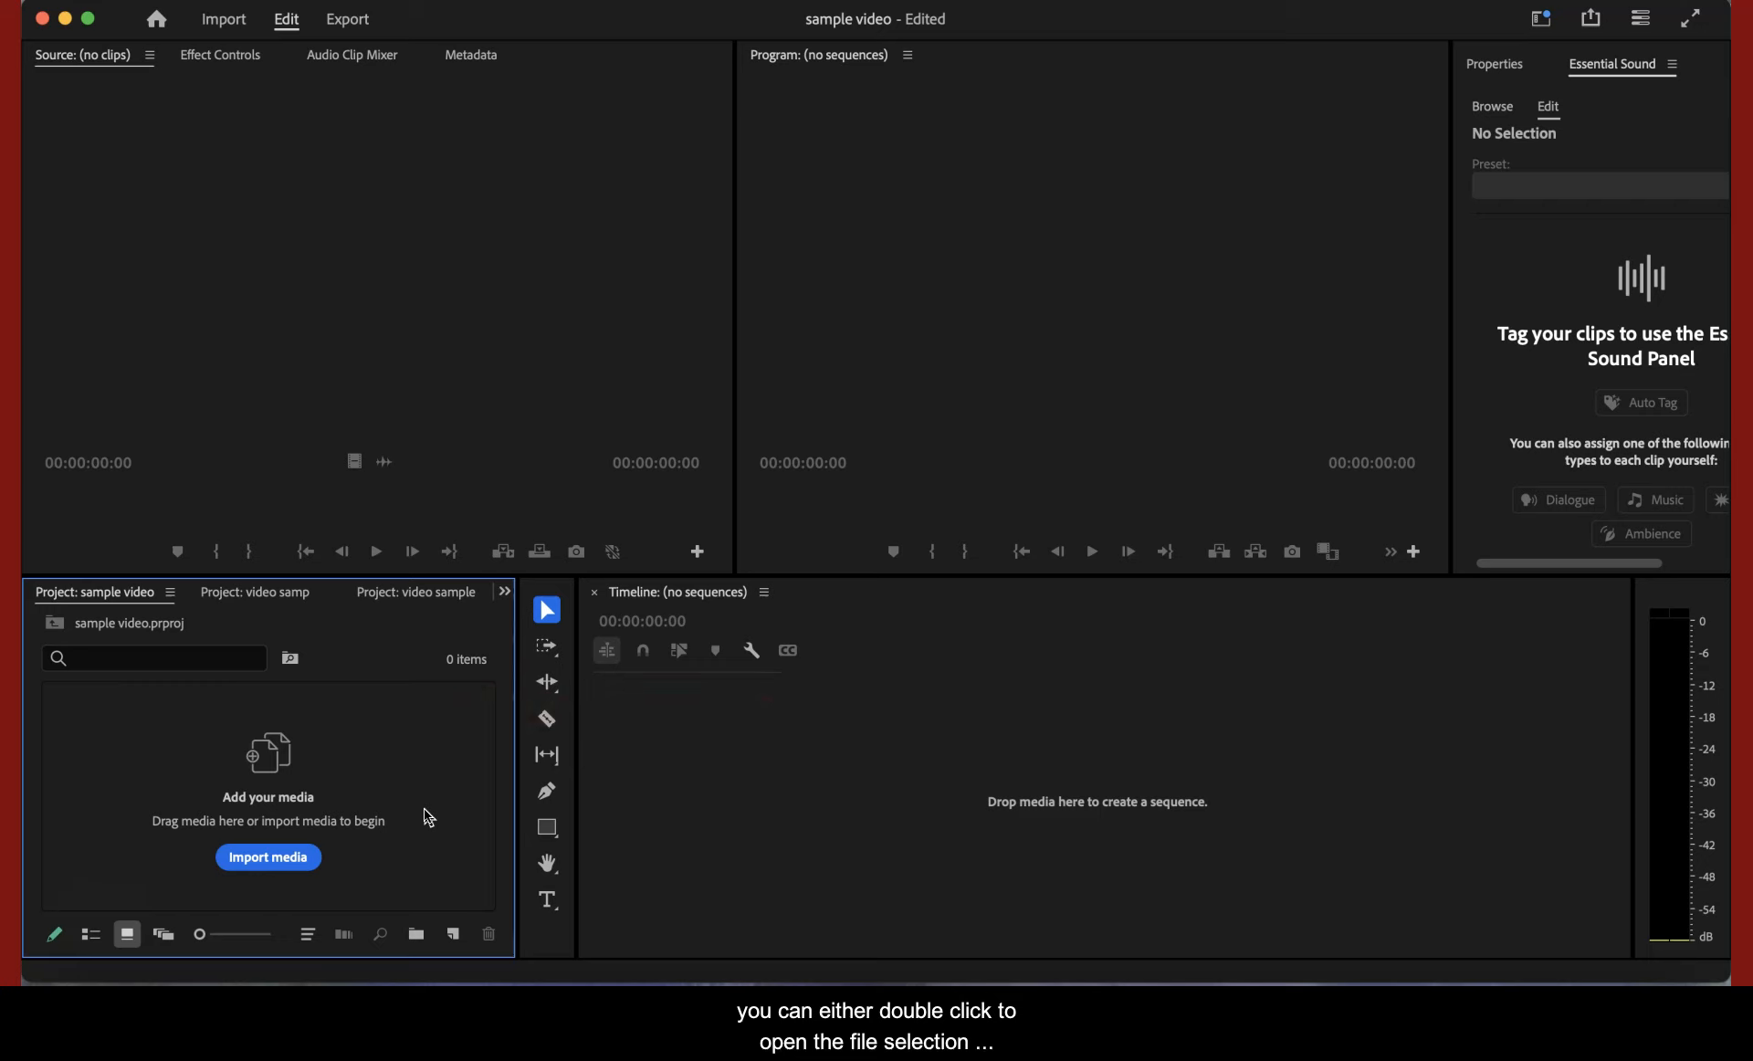
# Import the video sample PPT.mp4 from the Desktop into the project
pyautogui.click(268, 858)
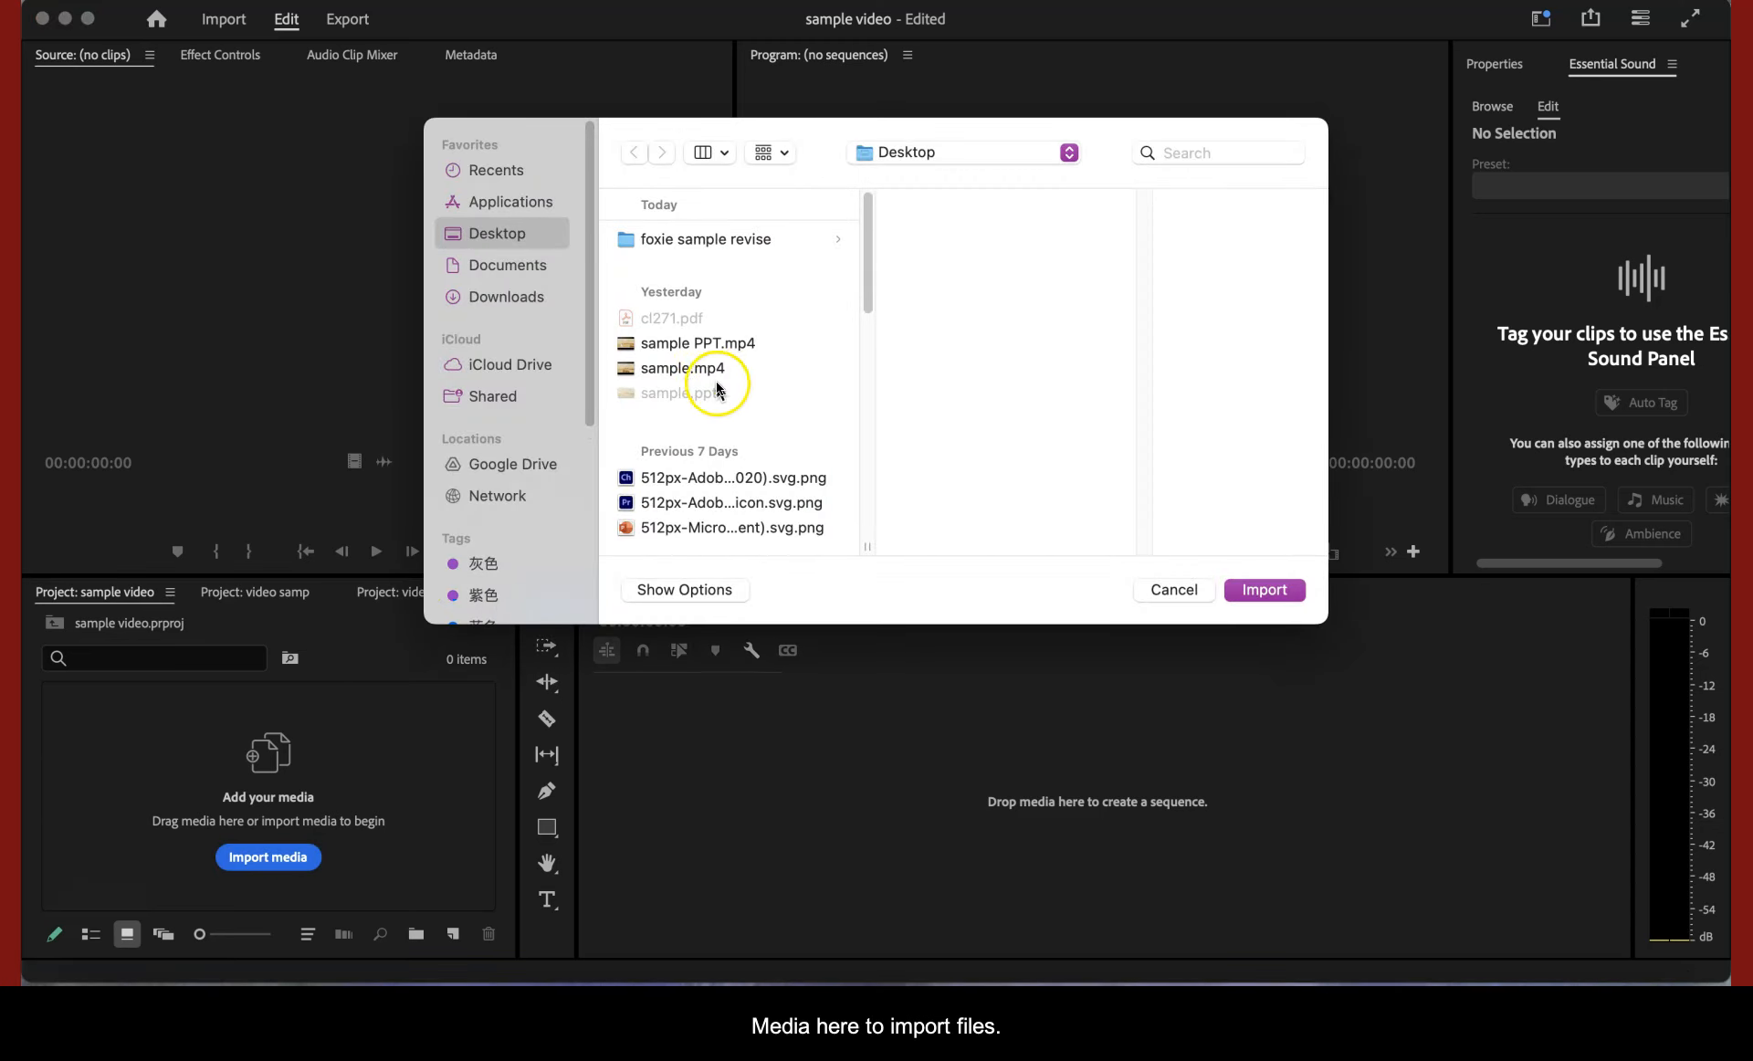
pyautogui.click(716, 345)
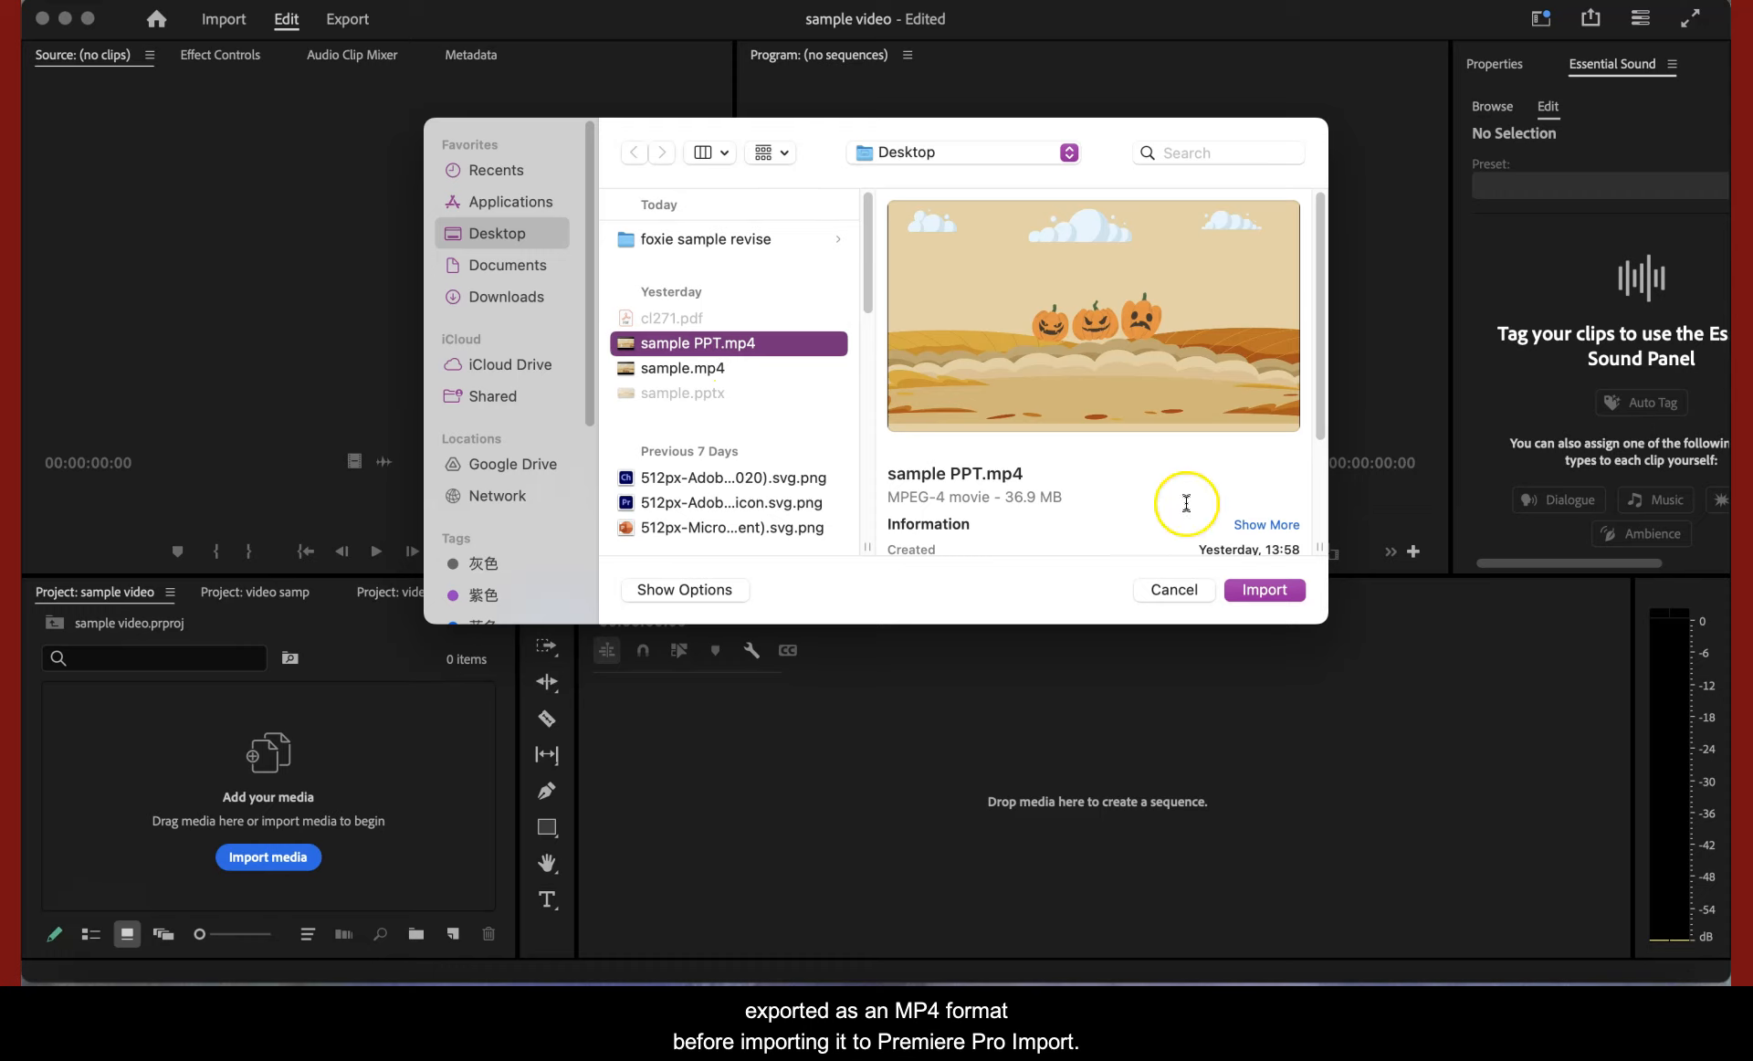
pyautogui.click(1265, 589)
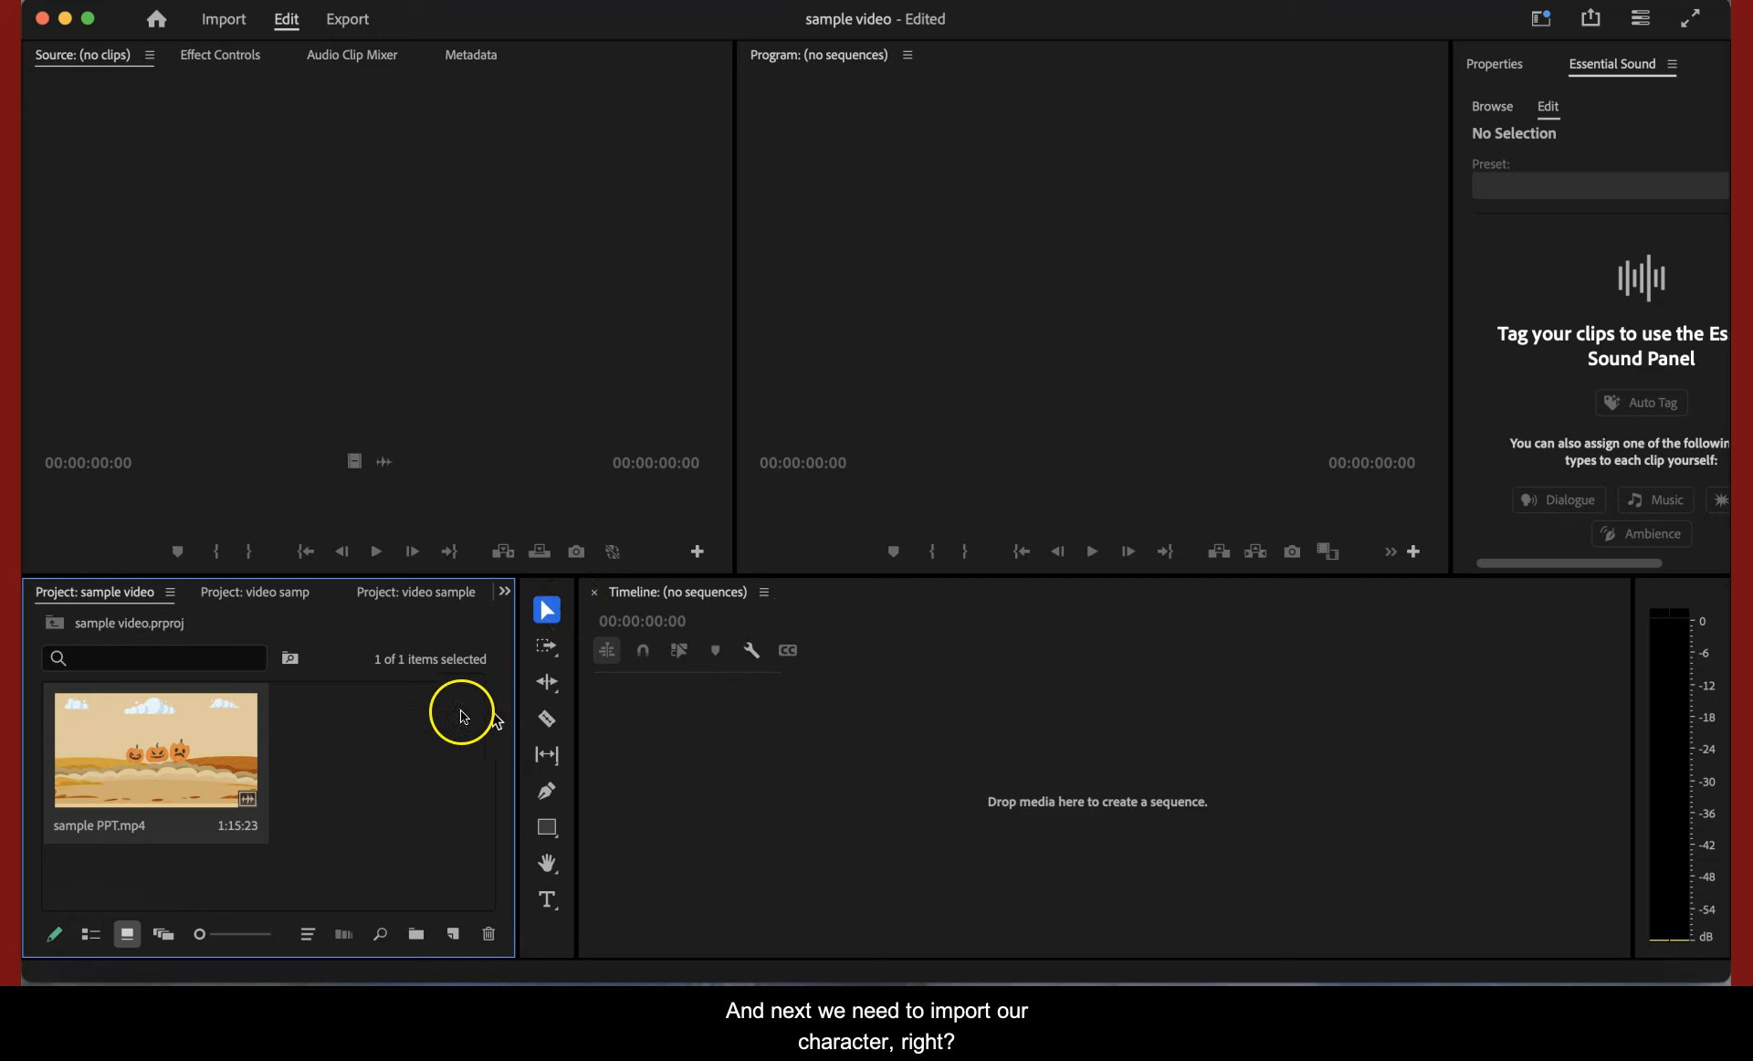
# Import the Foxie Starter scene from foxie sample revise.chproj in the Desktop's "foxie sample revise" folder
pyautogui.doubleClick(417, 750)
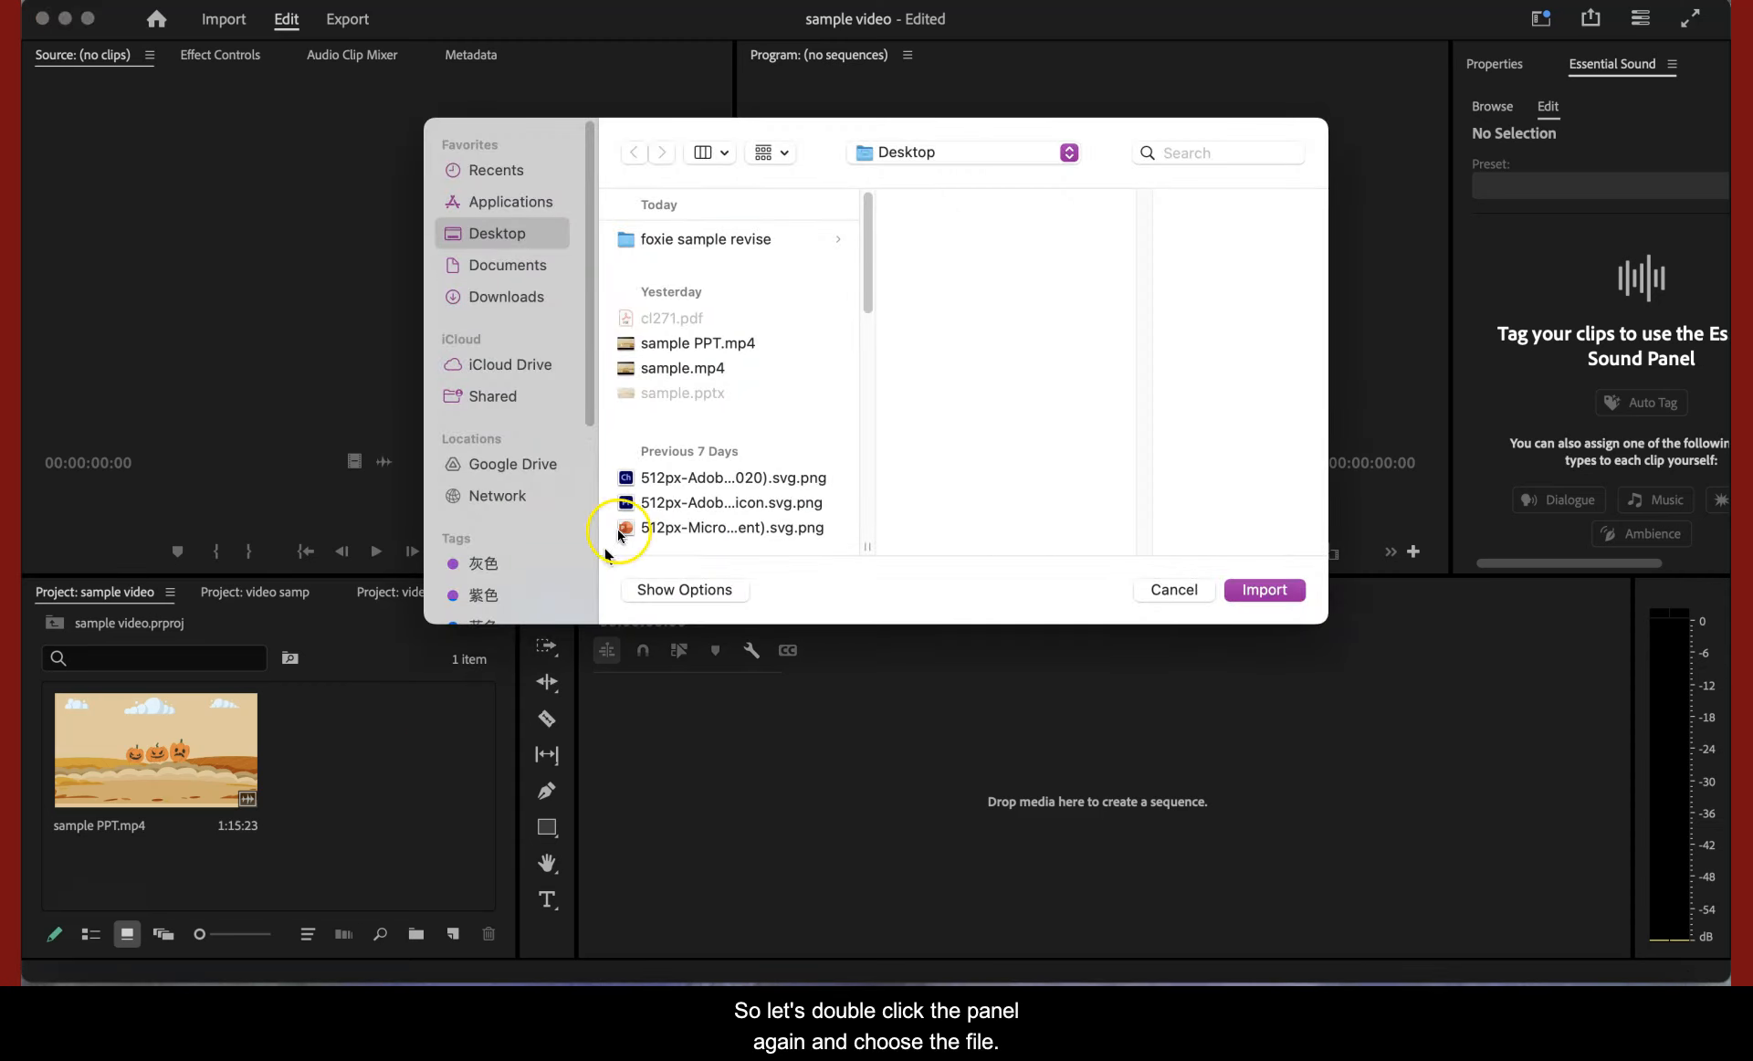
pyautogui.click(726, 242)
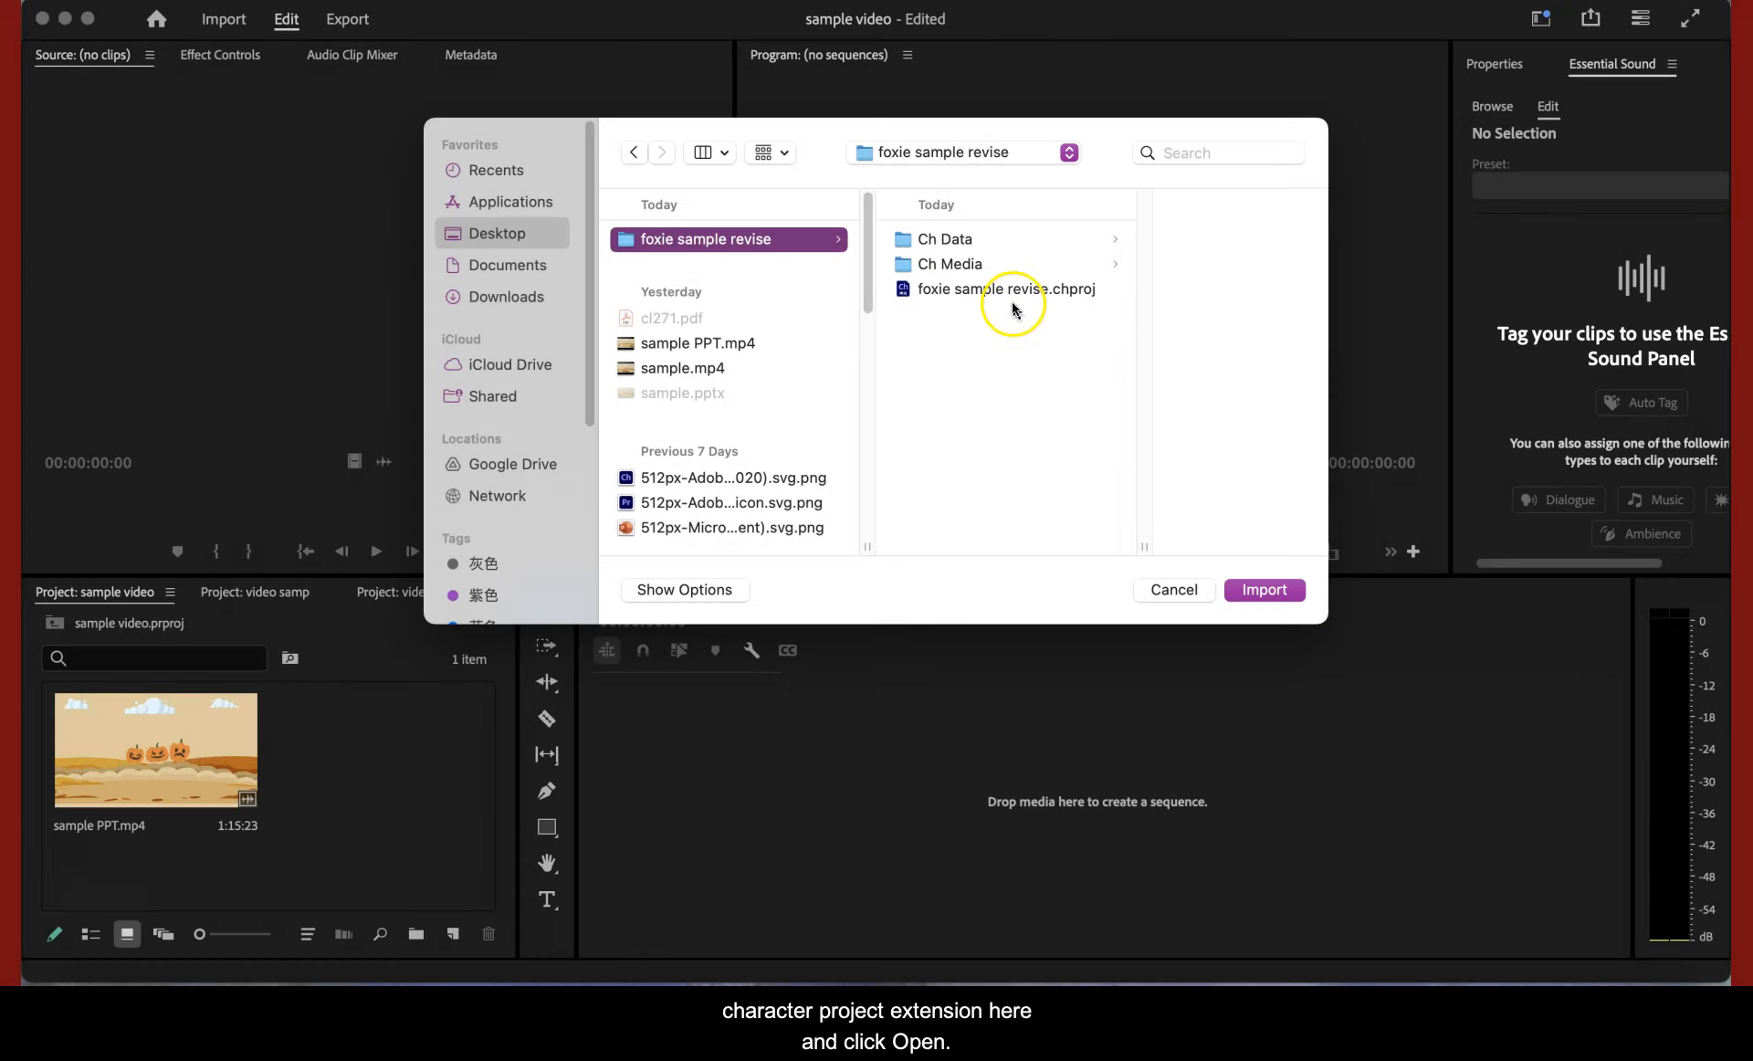
pyautogui.click(1018, 291)
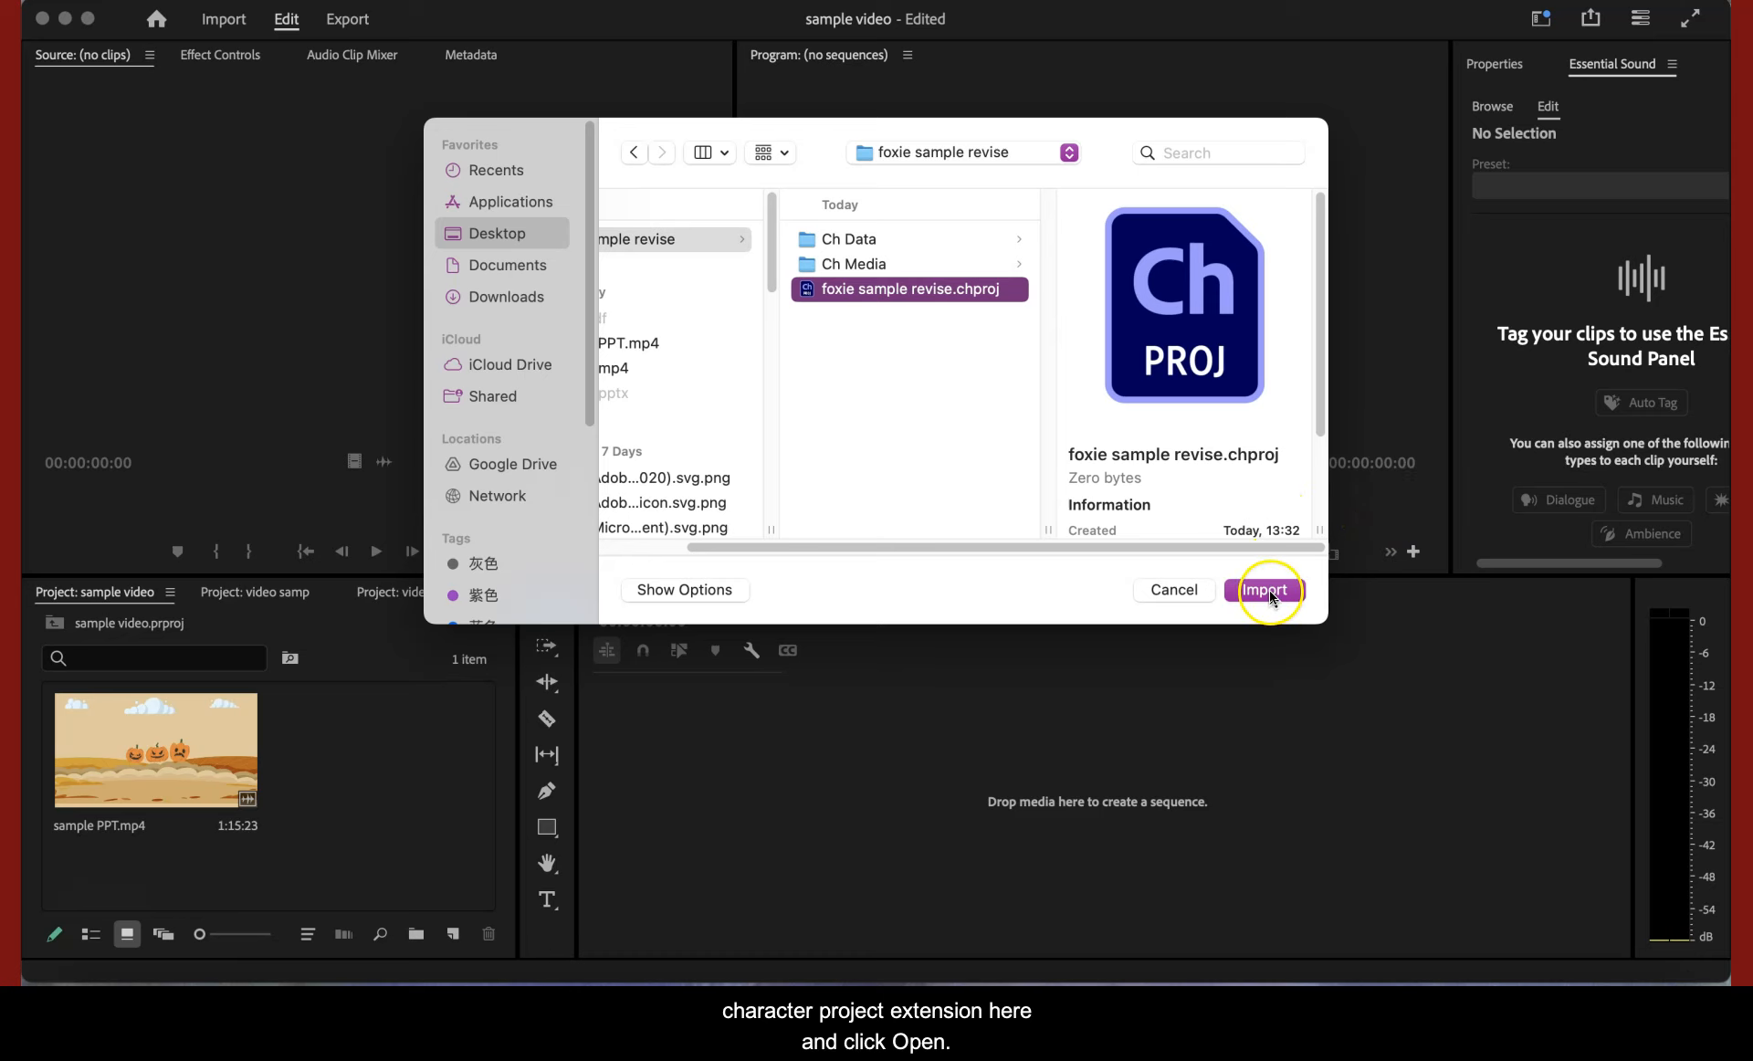
pyautogui.click(1271, 594)
pyautogui.click(1235, 744)
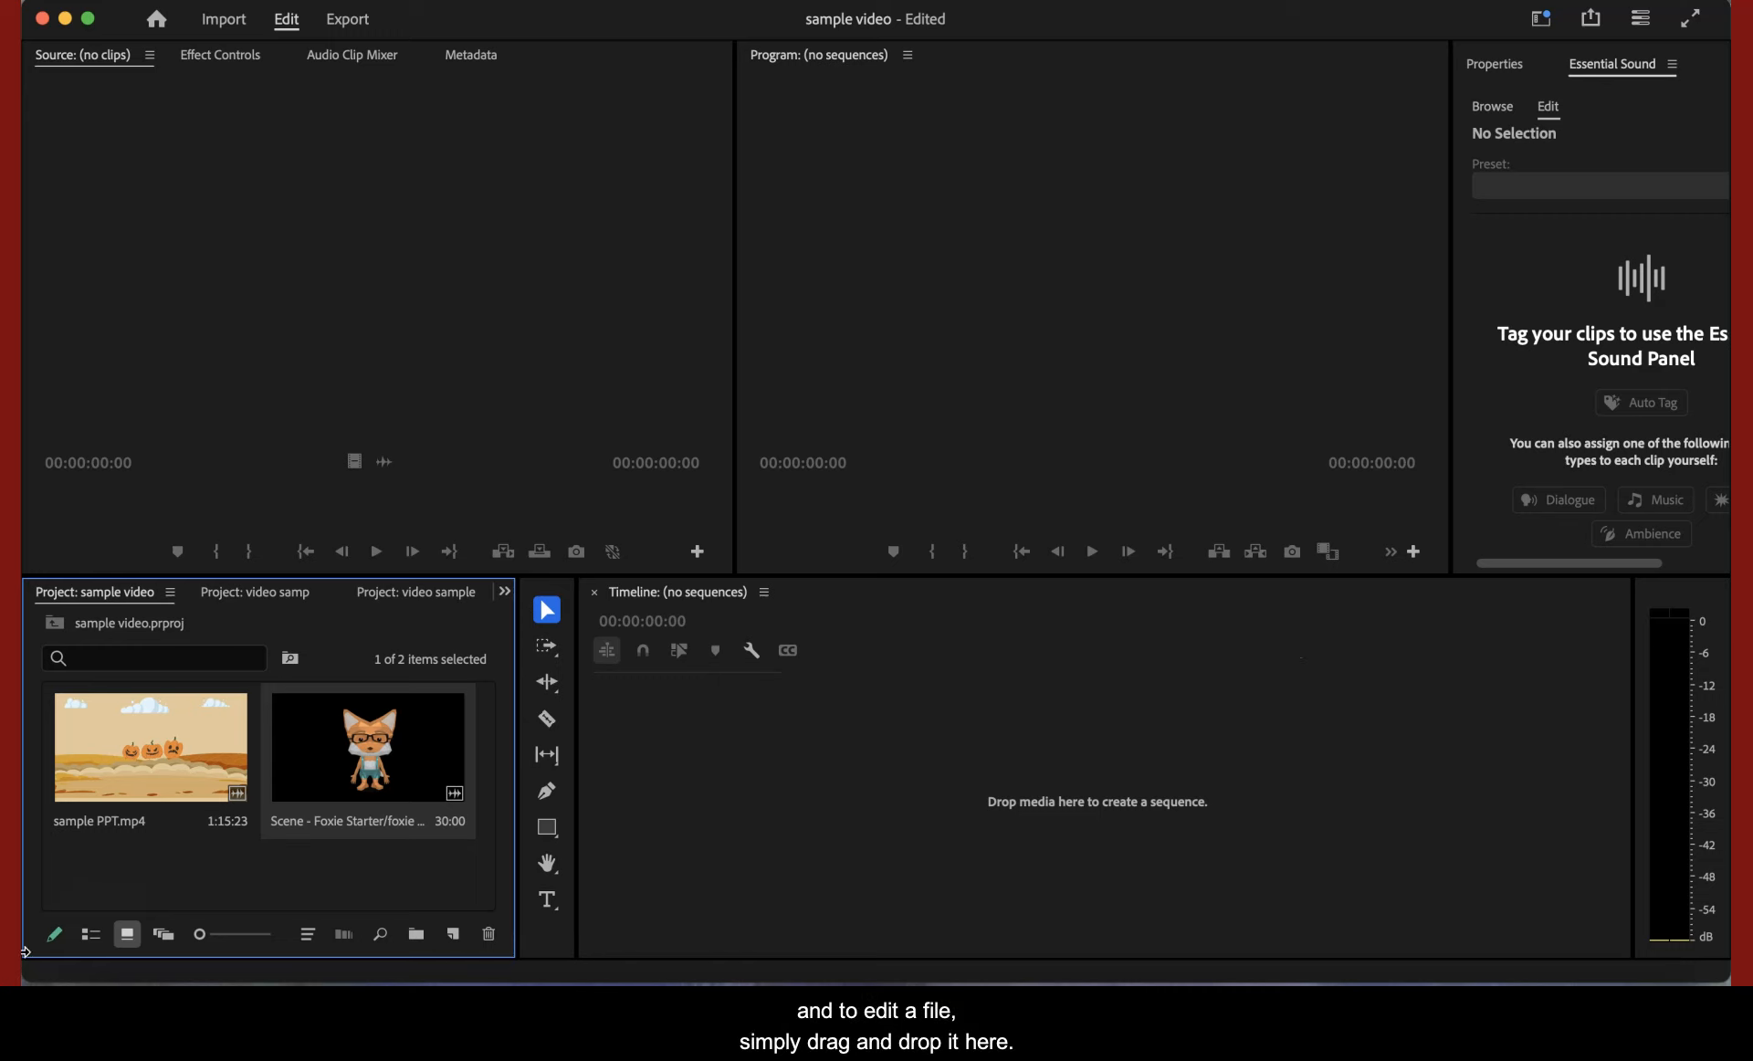
# Create a sequence from sample PPT.mp4 and place the Foxie Starter scene above it on track V2 at the sequence start
pyautogui.click(182, 765)
pyautogui.moveTo(456, 875); pyautogui.dragTo(738, 769)
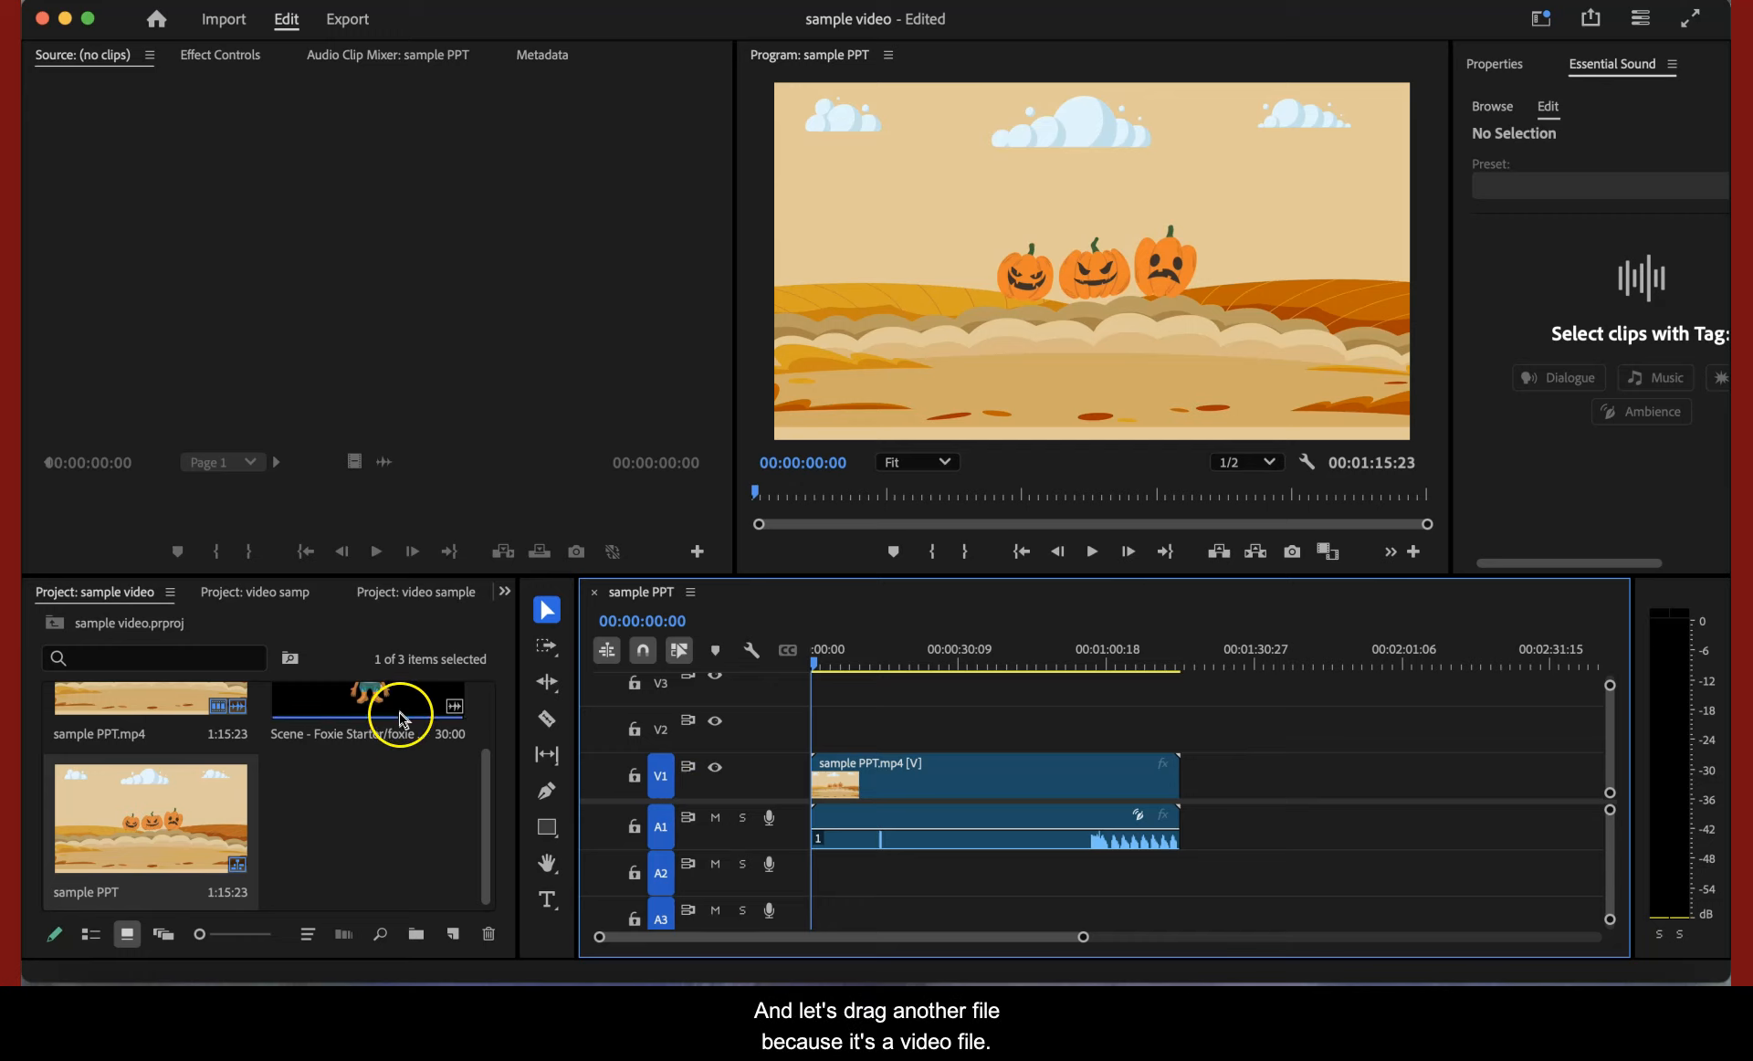
pyautogui.moveTo(397, 703); pyautogui.dragTo(819, 732)
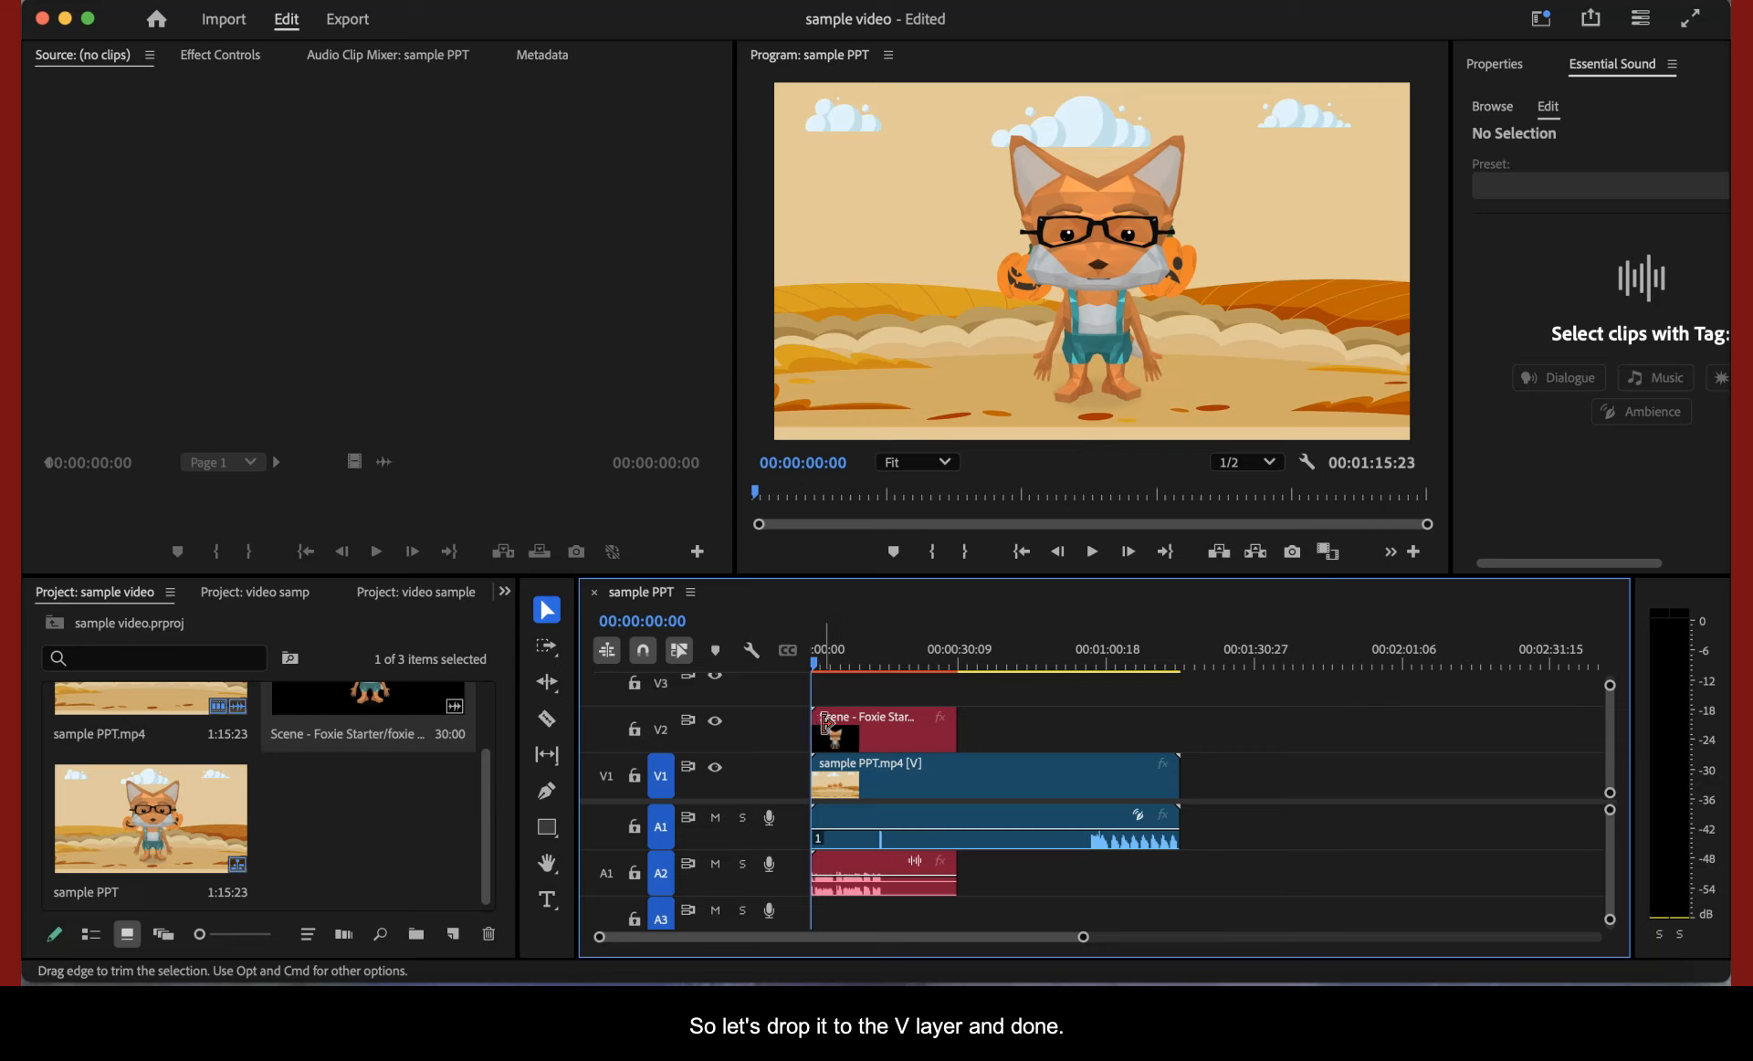
# Move the playhead to 00:00:31:22 and shift the Foxie Starter clip on V2 to start there
pyautogui.click(847, 738)
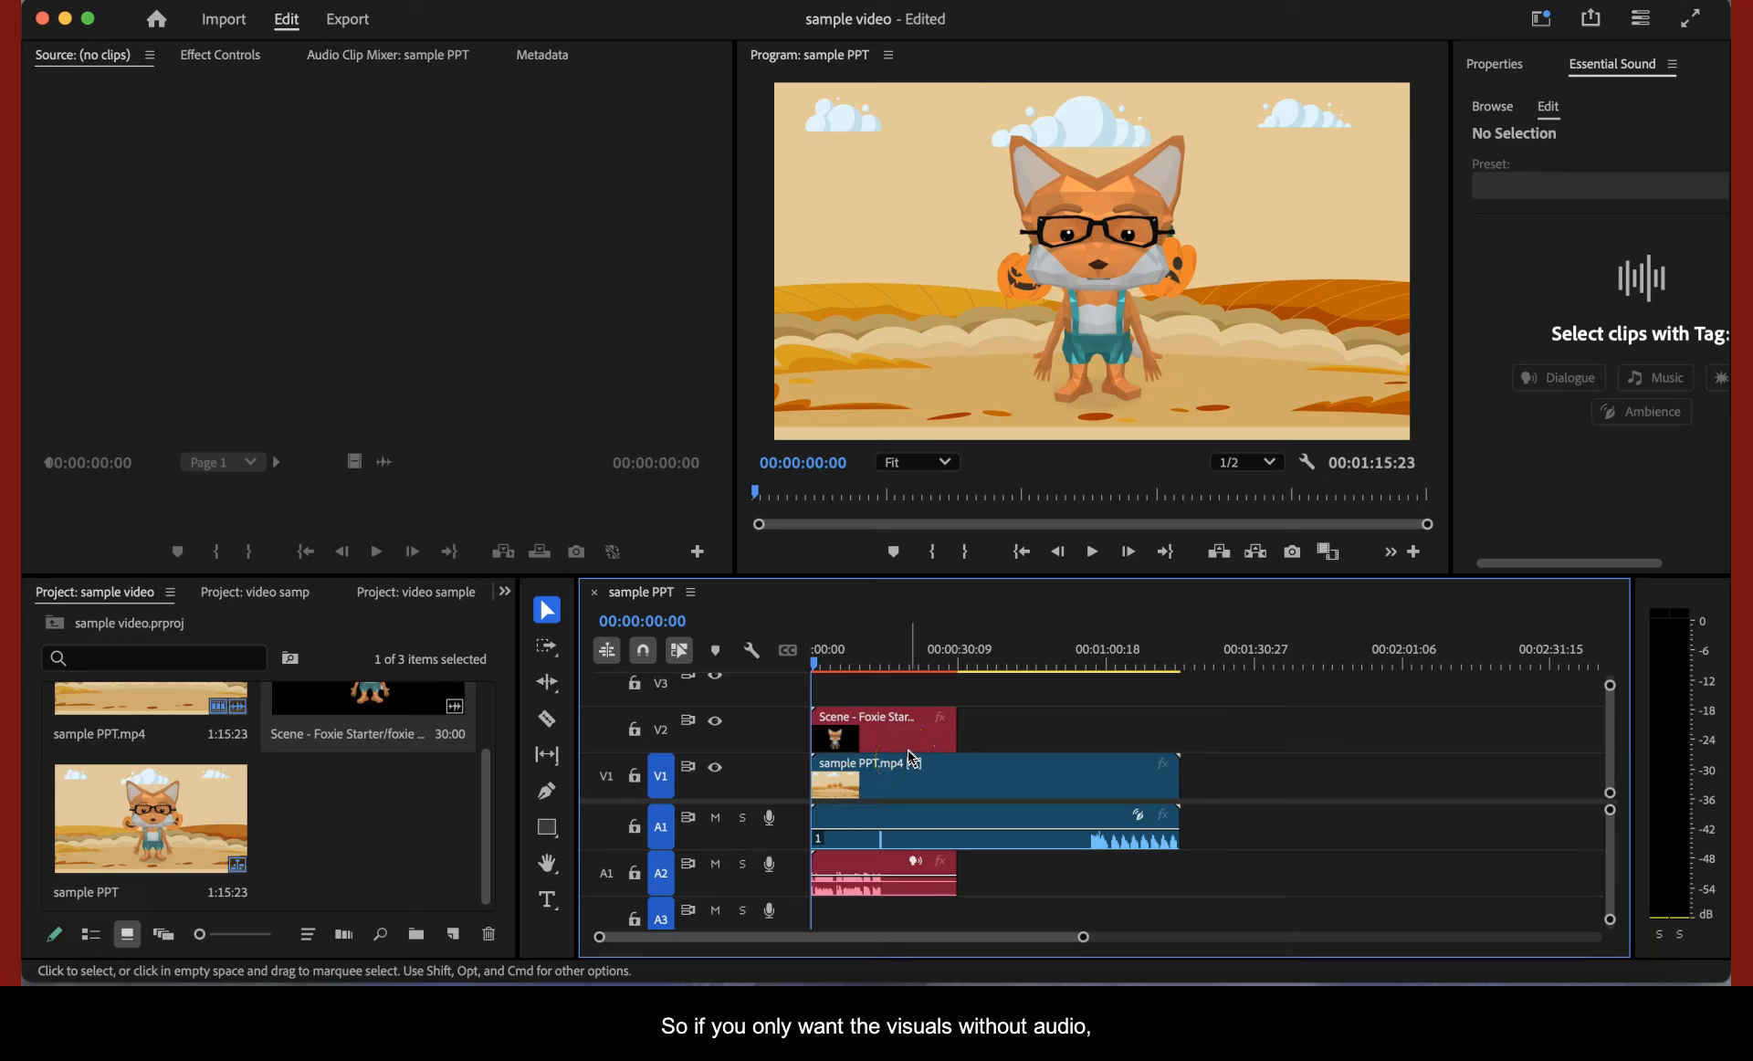
pyautogui.click(913, 784)
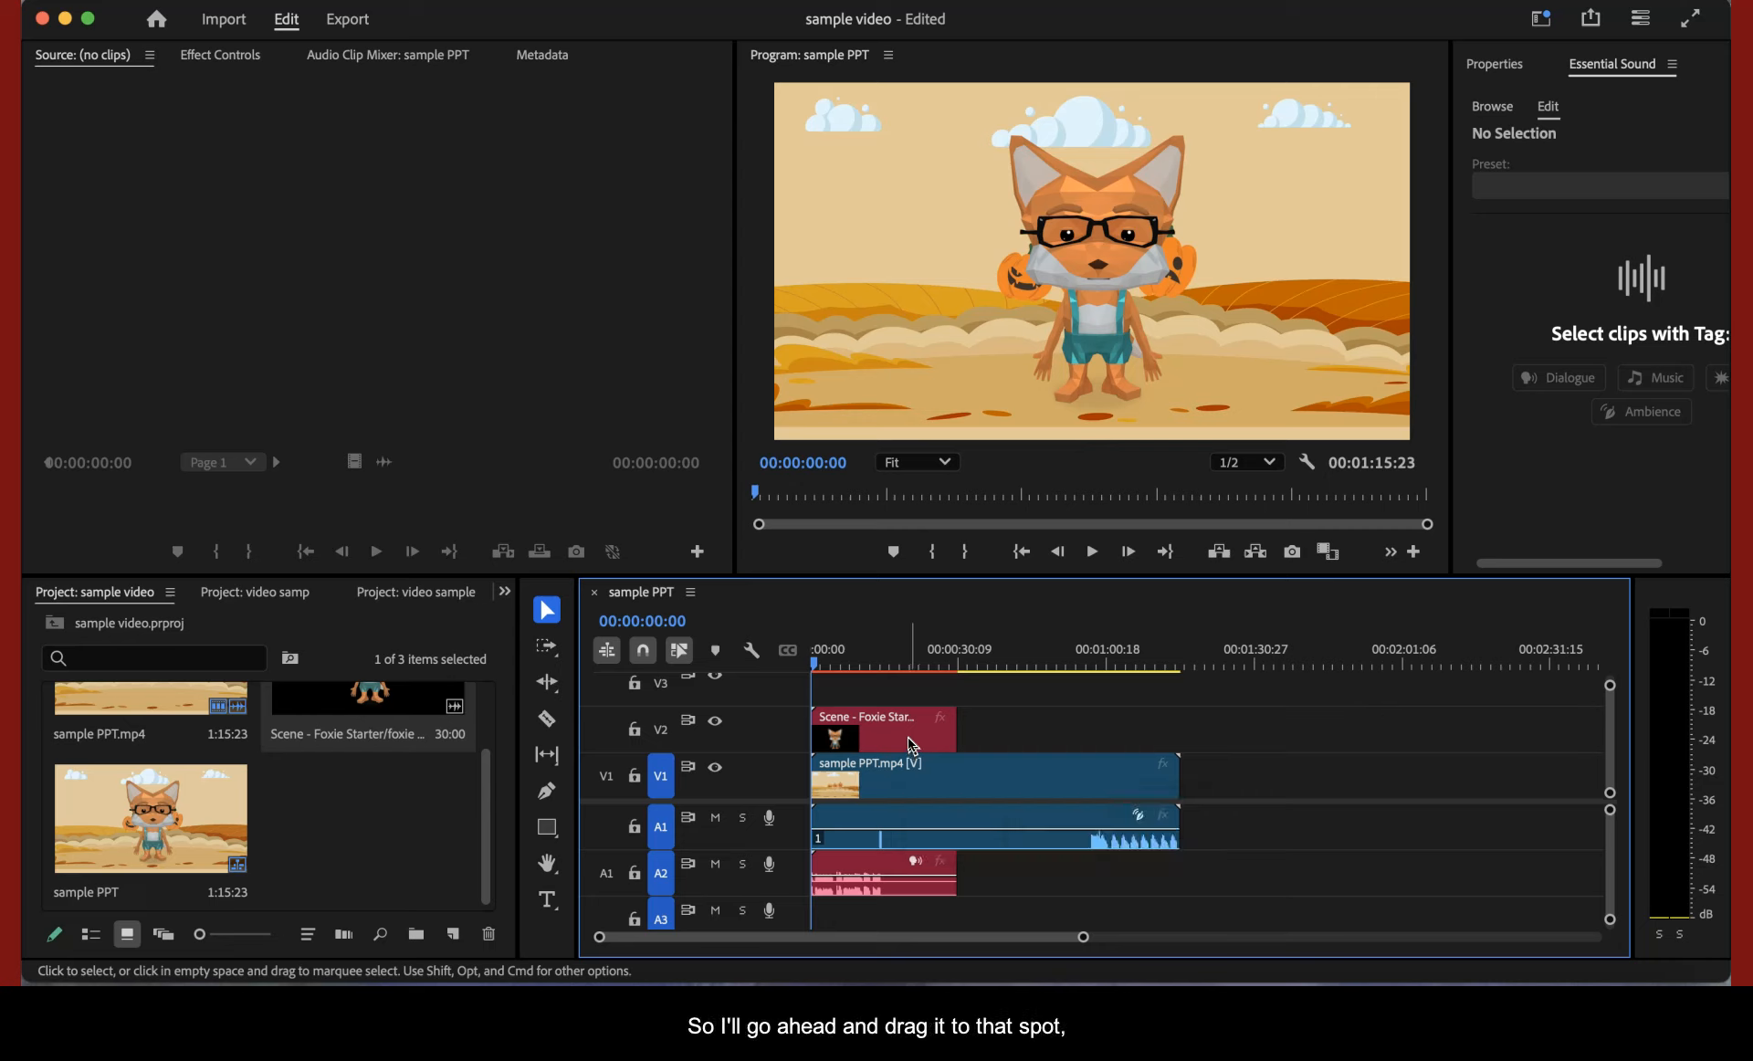
pyautogui.moveTo(911, 744); pyautogui.dragTo(996, 742)
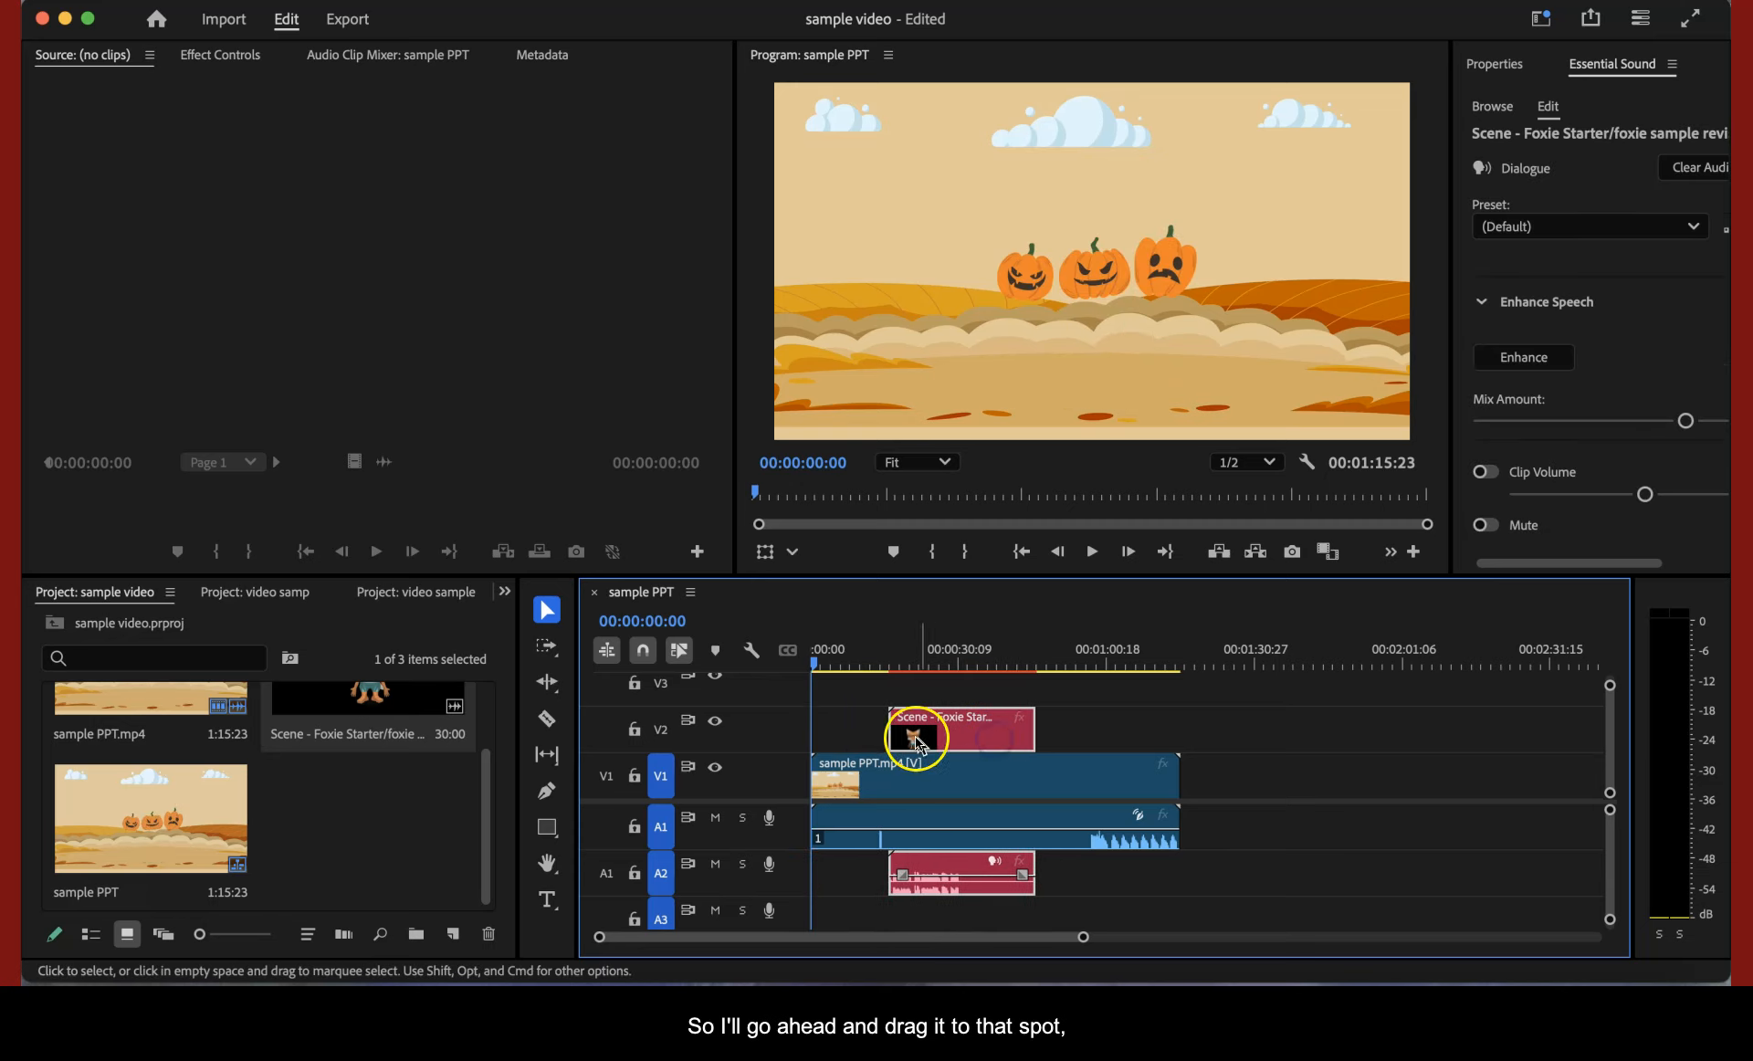
pyautogui.moveTo(817, 664); pyautogui.dragTo(1057, 729)
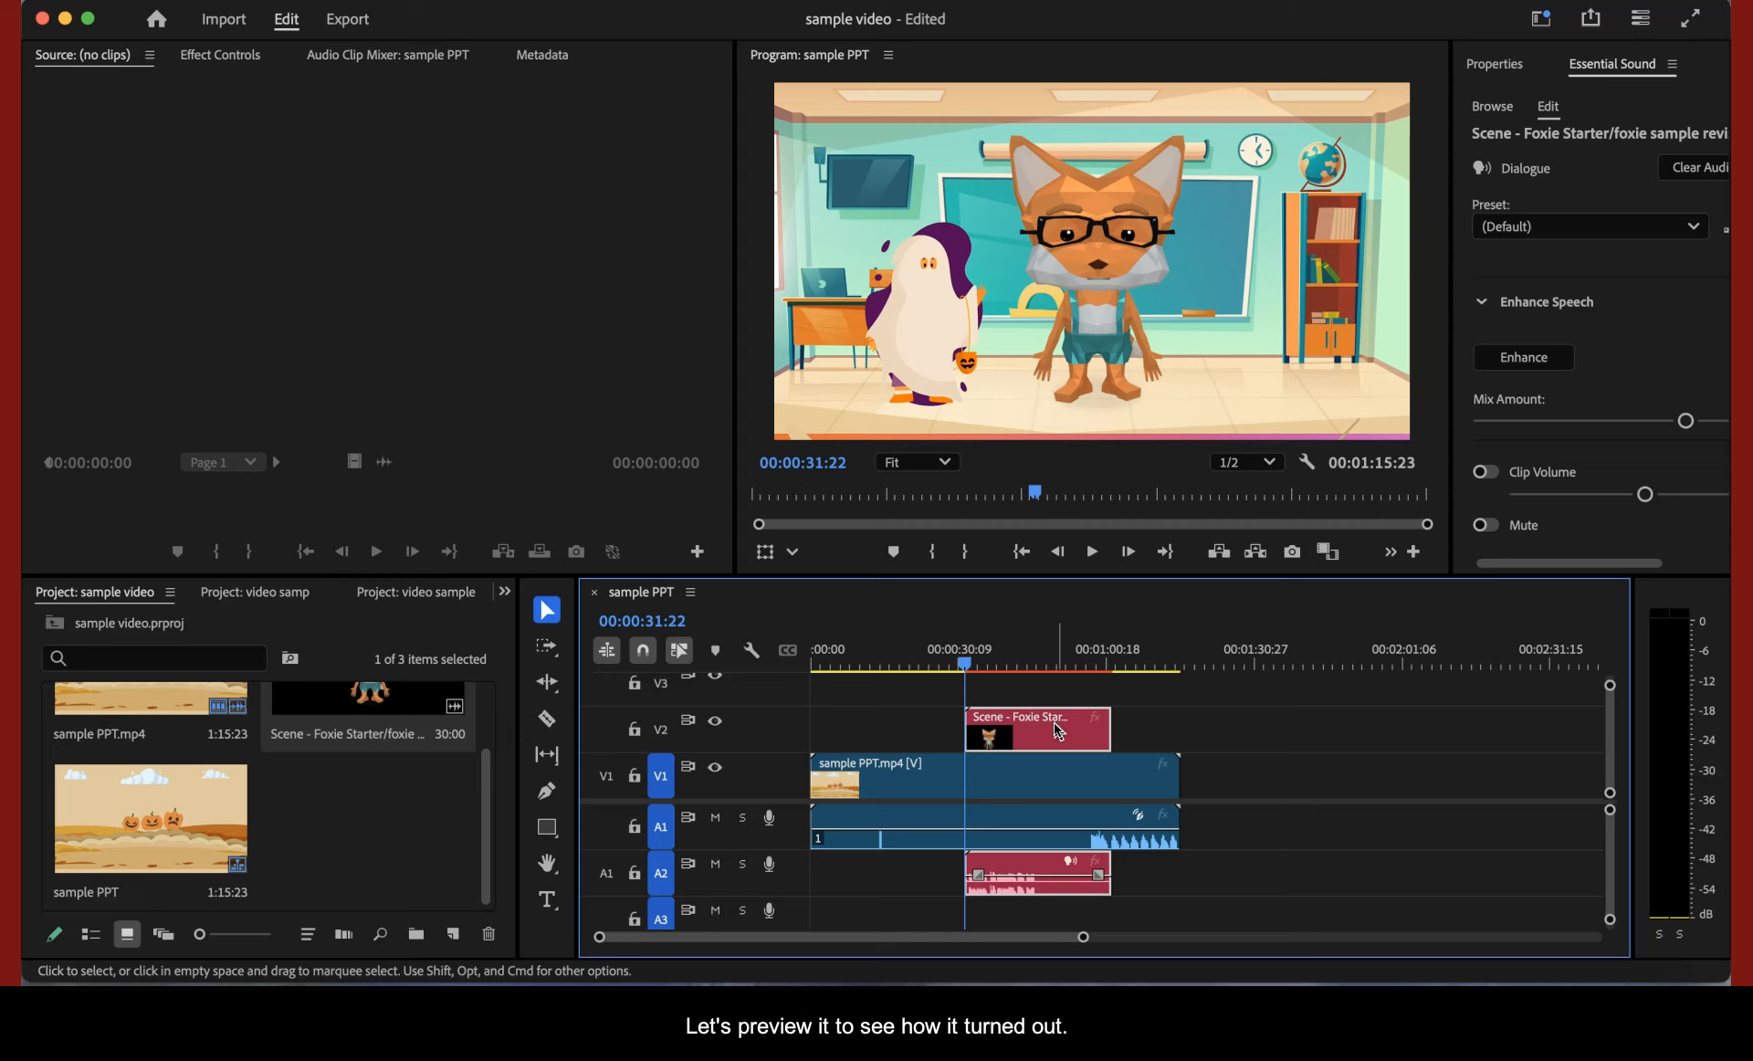
# Play back the sequence, scale the Foxie character down slightly and reposition it in front of the bookshelf beside the chalkboard
pyautogui.click(1092, 552)
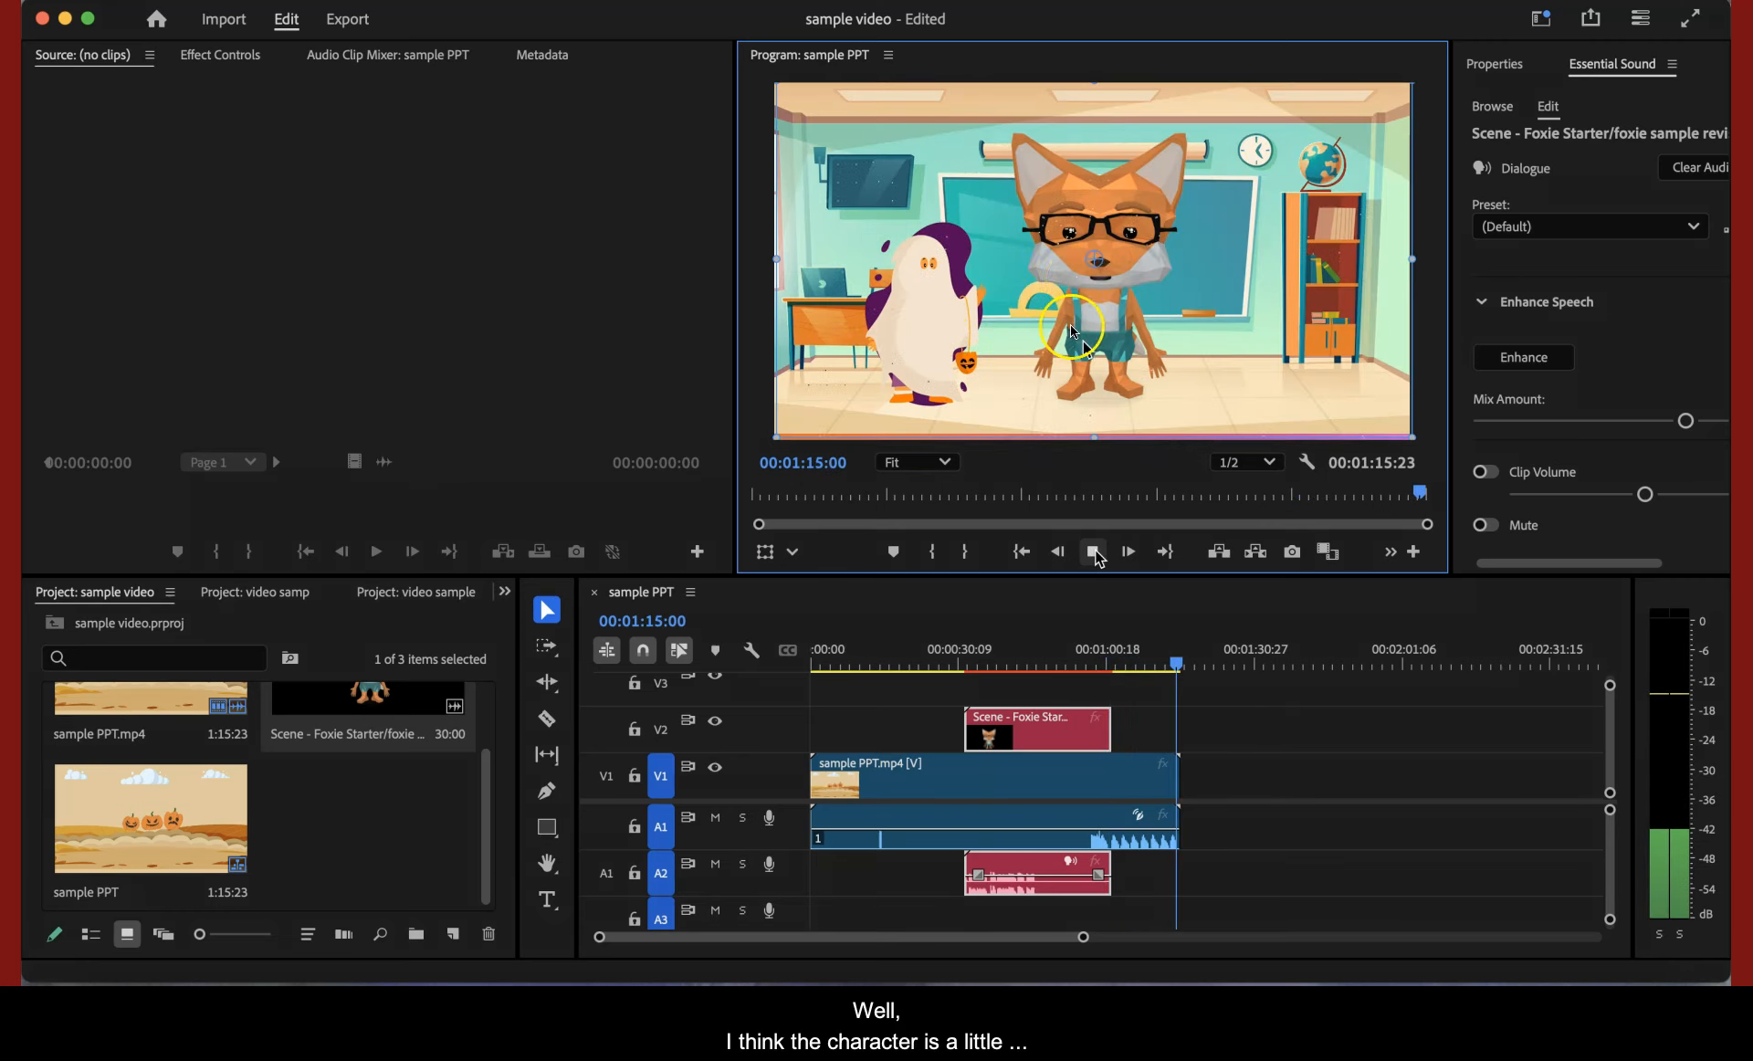
pyautogui.click(1081, 315)
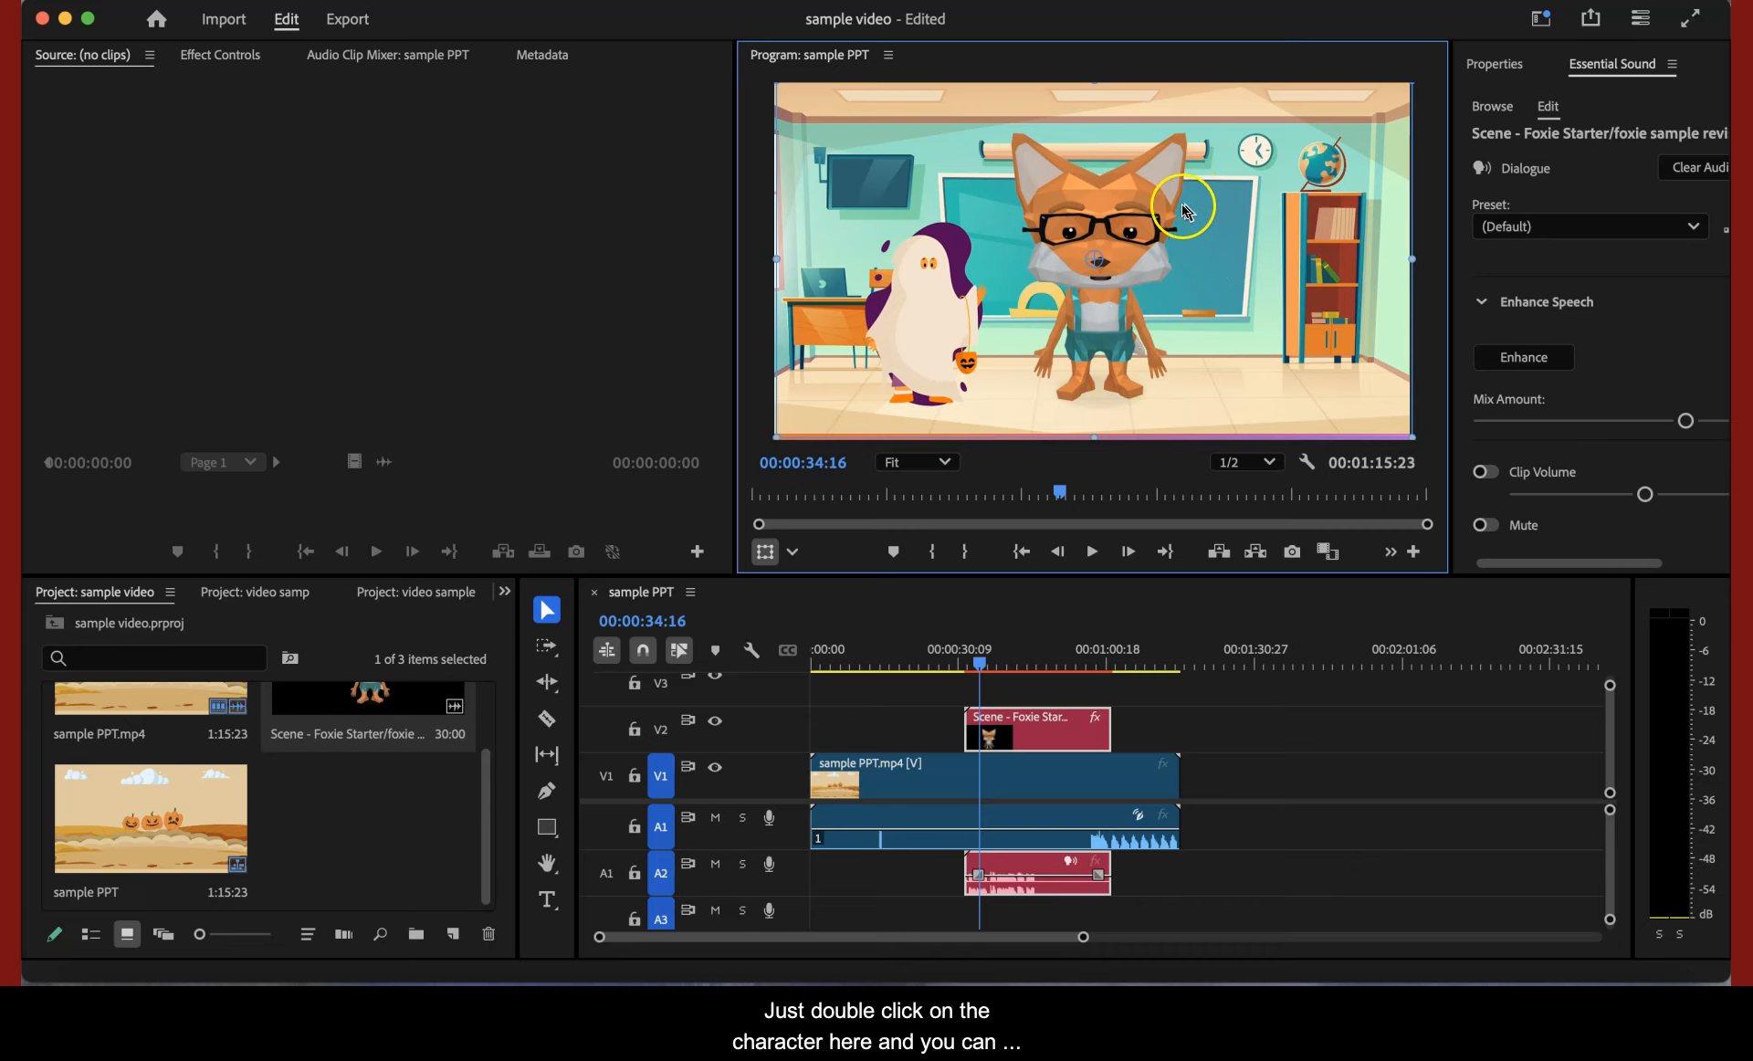
pyautogui.doubleClick(1126, 222)
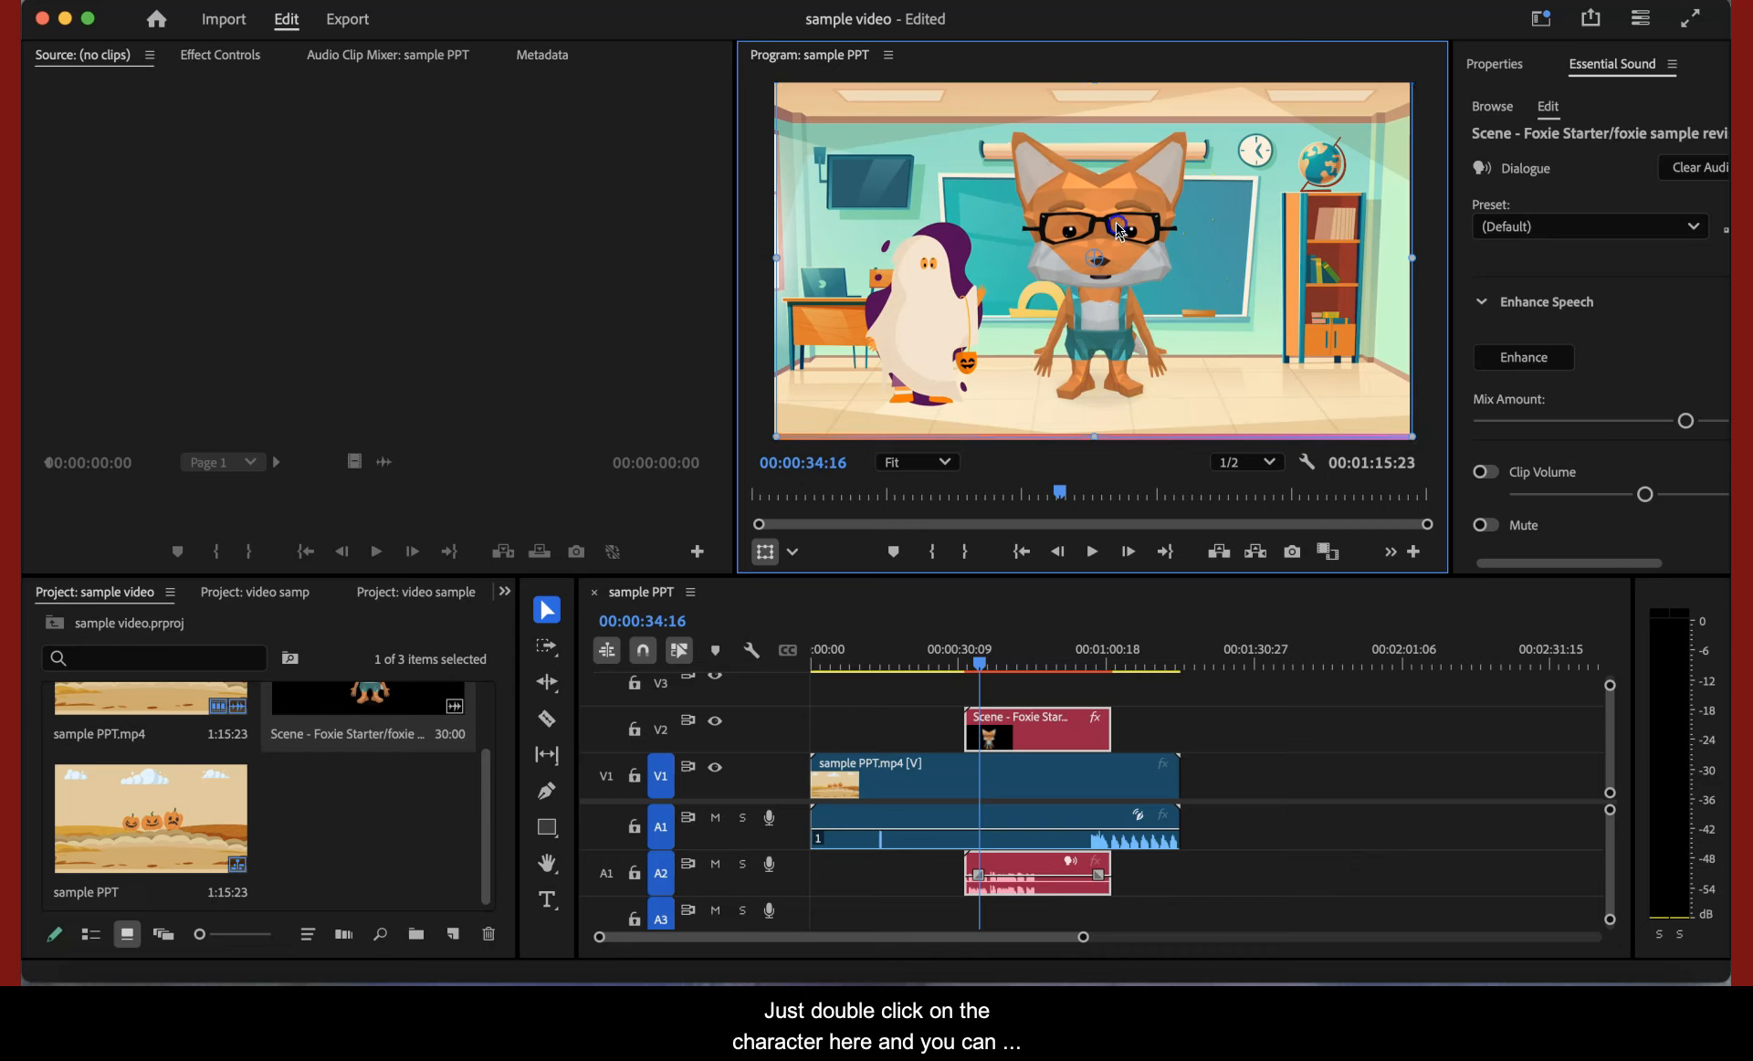
pyautogui.moveTo(1119, 225)
pyautogui.mouseDown()
pyautogui.moveTo(1108, 237)
pyautogui.moveTo(1140, 235)
pyautogui.moveTo(1056, 274)
pyautogui.moveTo(1138, 251)
pyautogui.mouseUp()
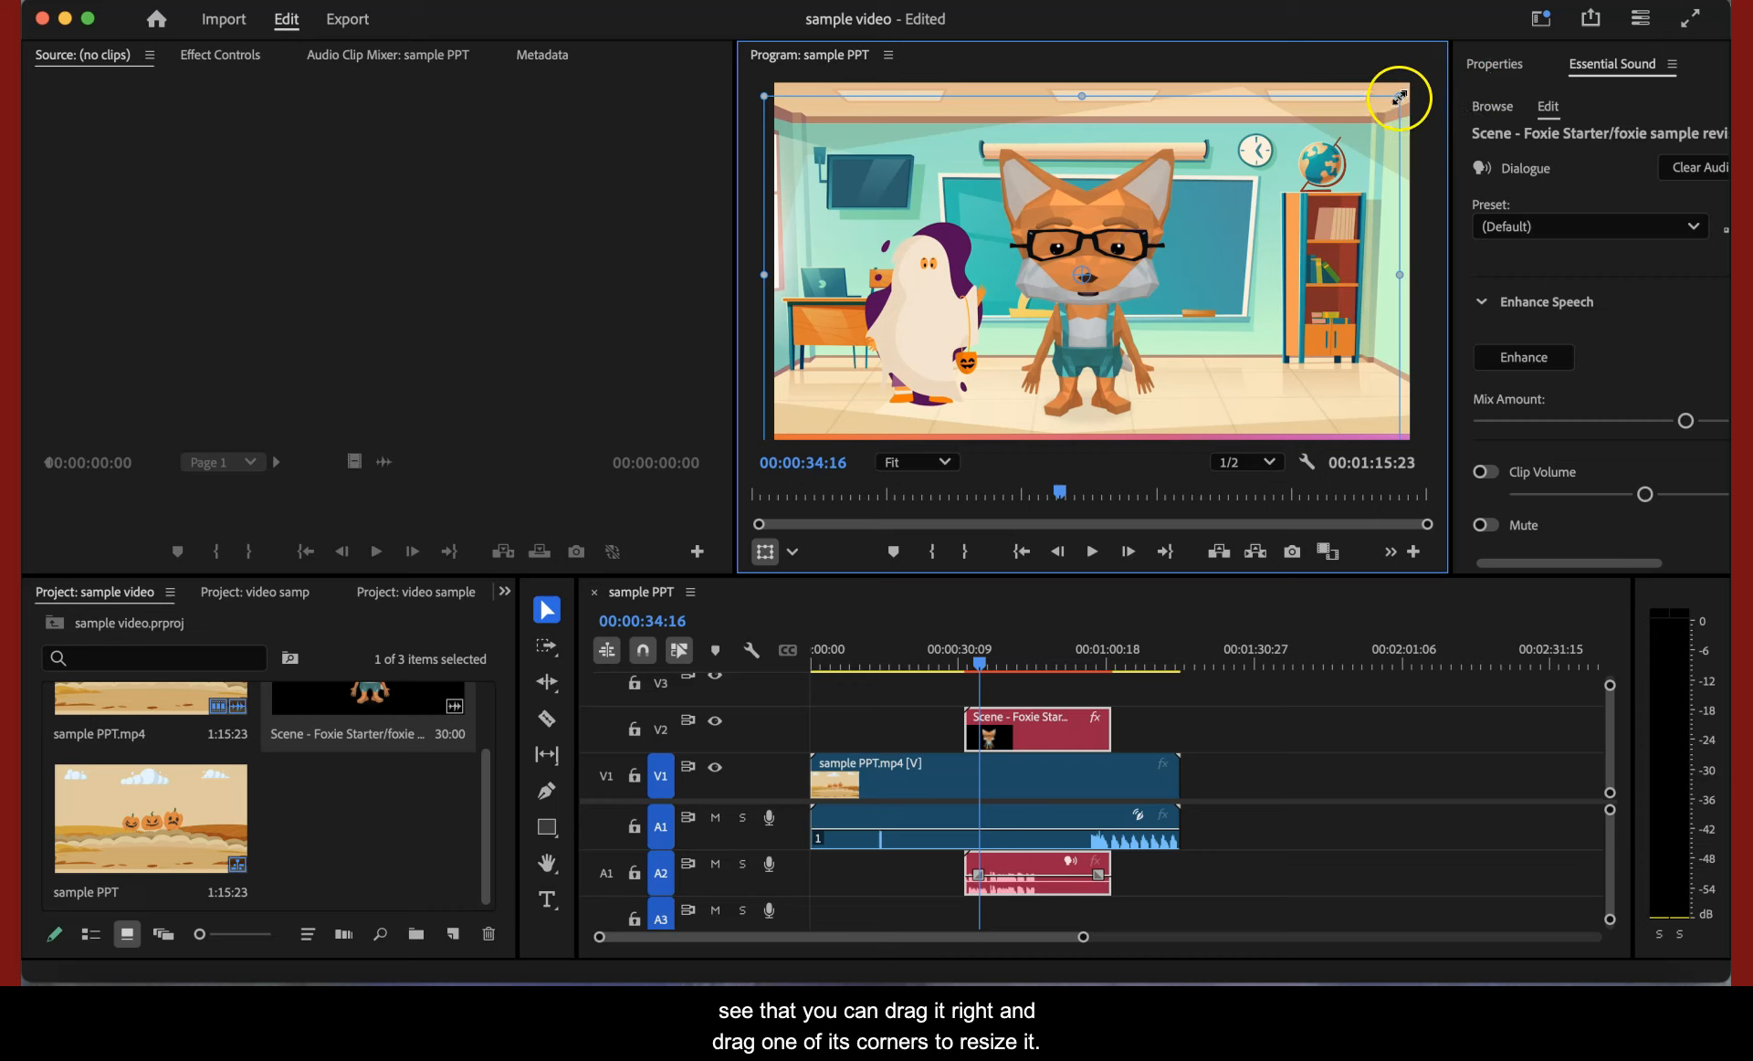
pyautogui.moveTo(1399, 96); pyautogui.dragTo(1346, 119)
pyautogui.moveTo(1086, 273); pyautogui.dragTo(1272, 308)
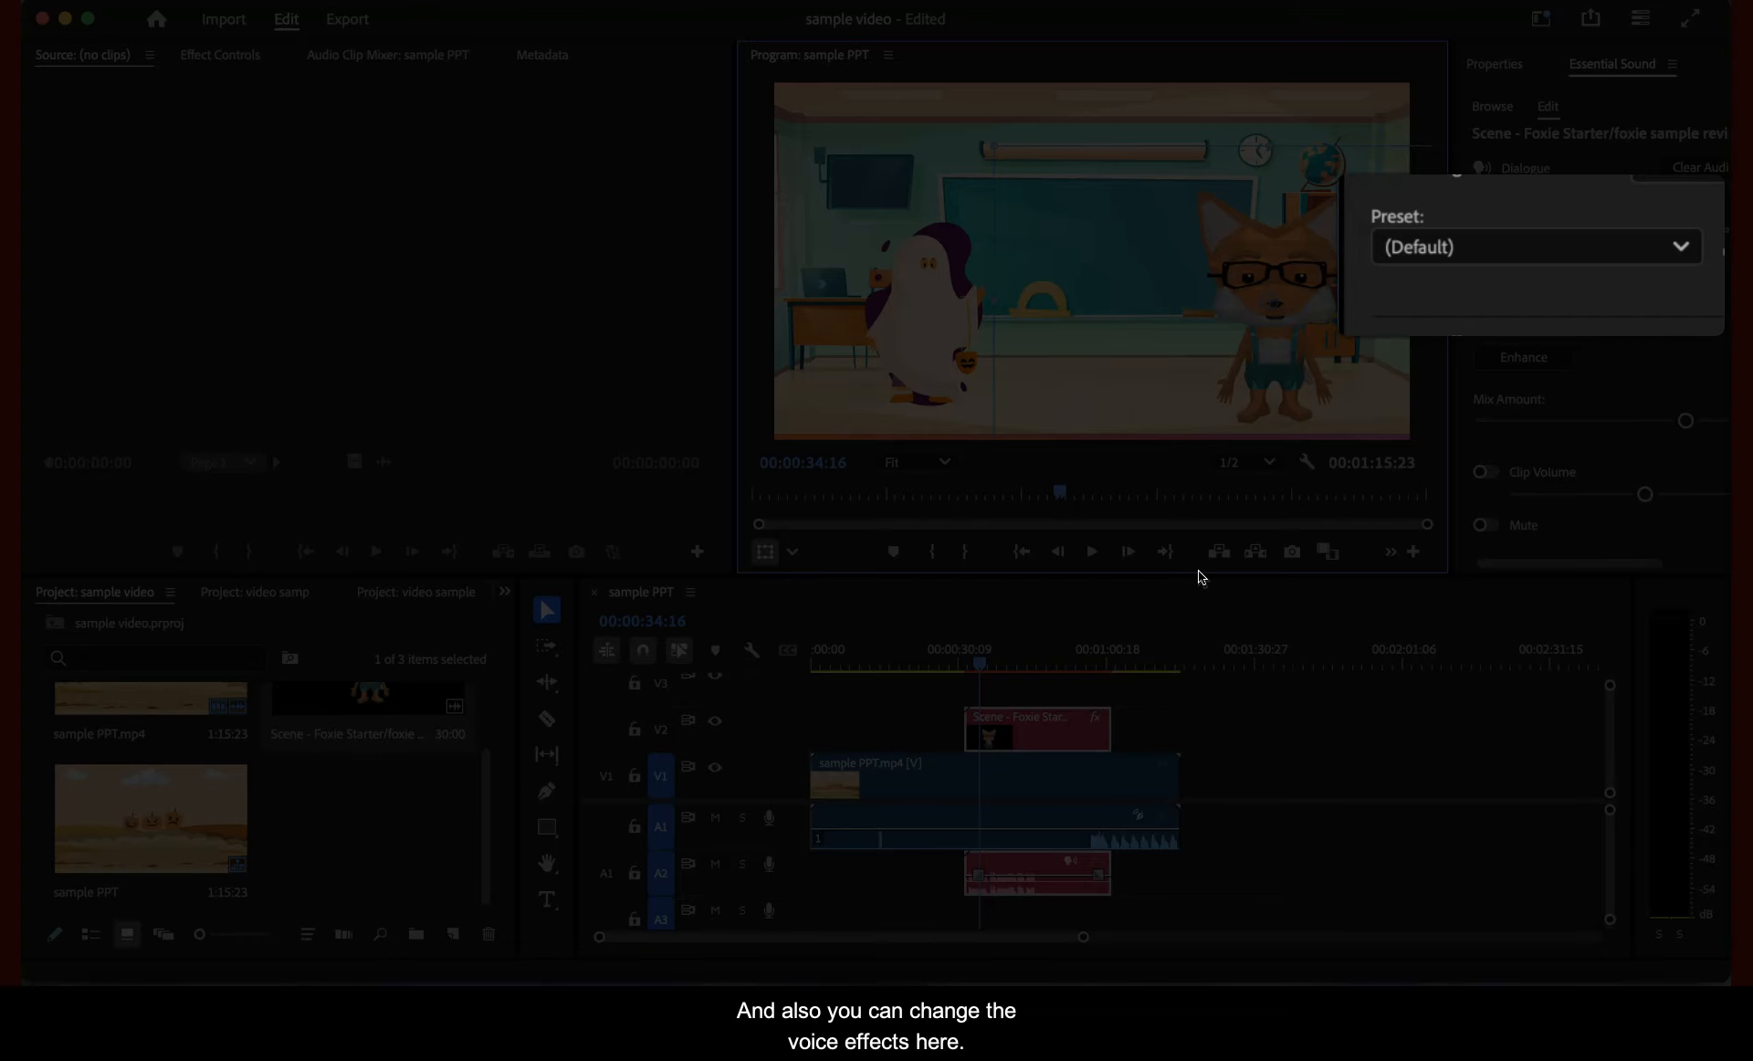
# Apply the From the Radio dialogue preset to the Foxie Starter clip's audio and preview the result
pyautogui.click(1578, 231)
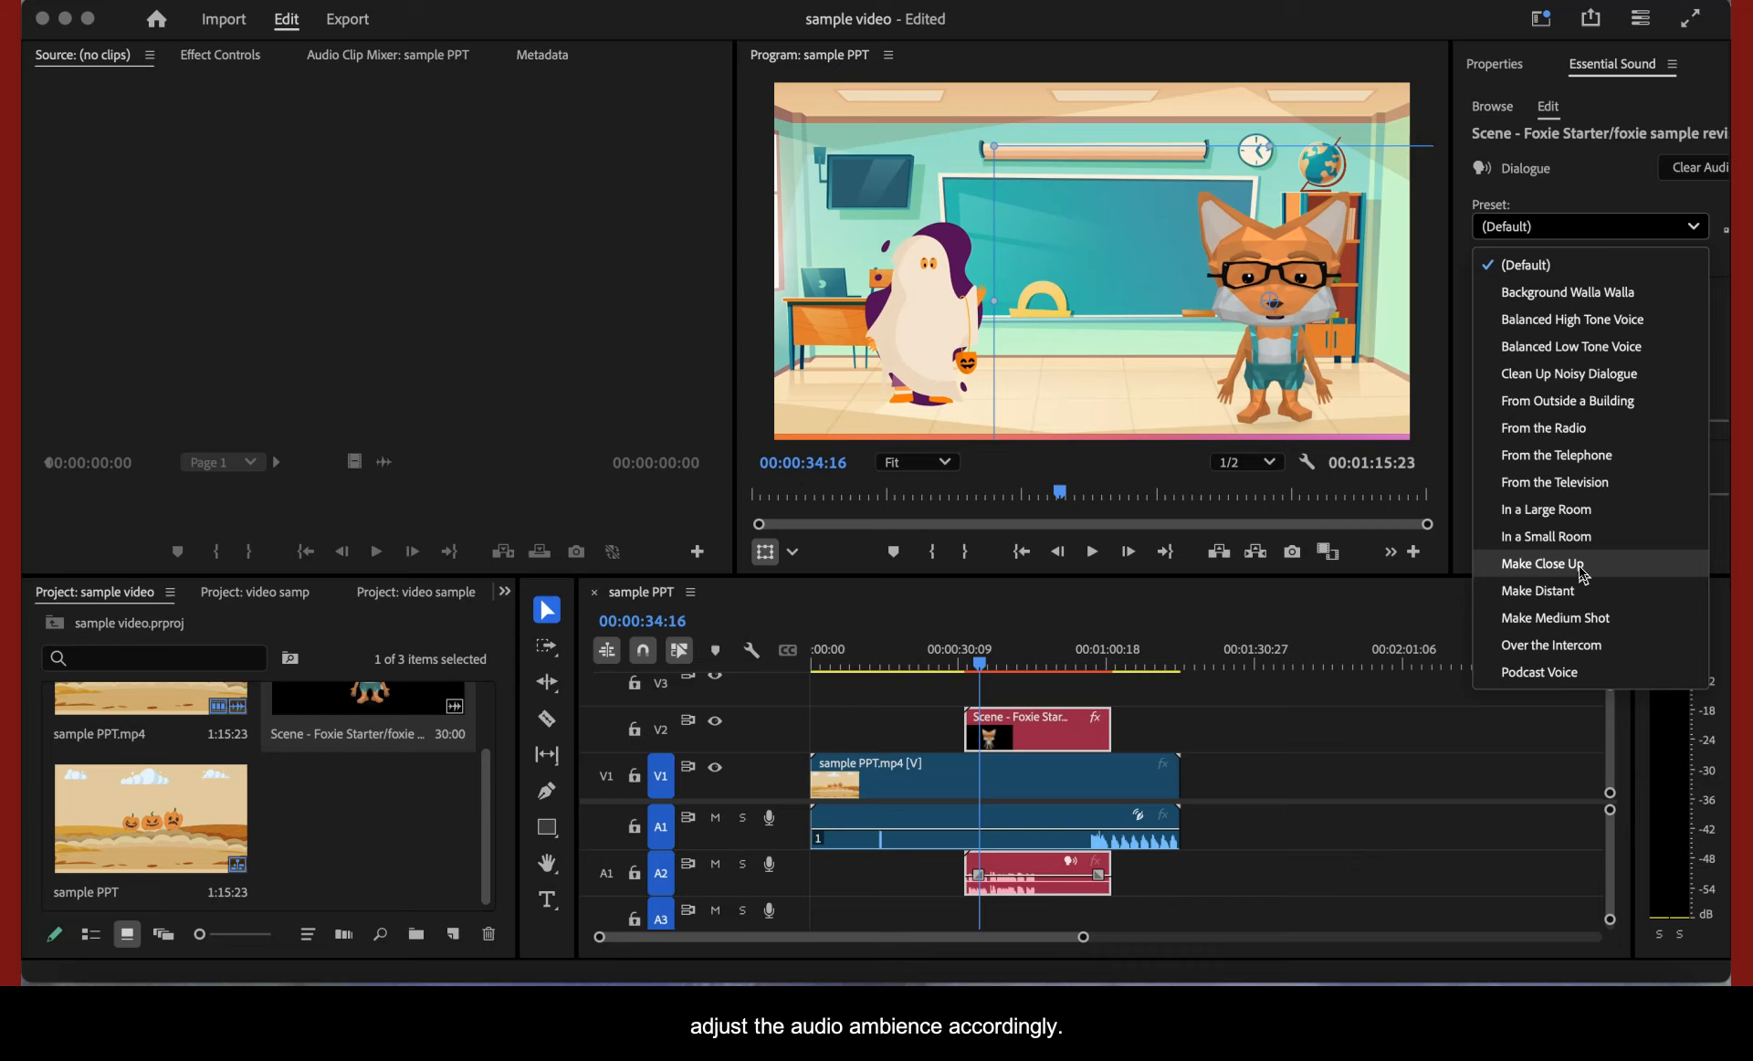
pyautogui.click(1582, 436)
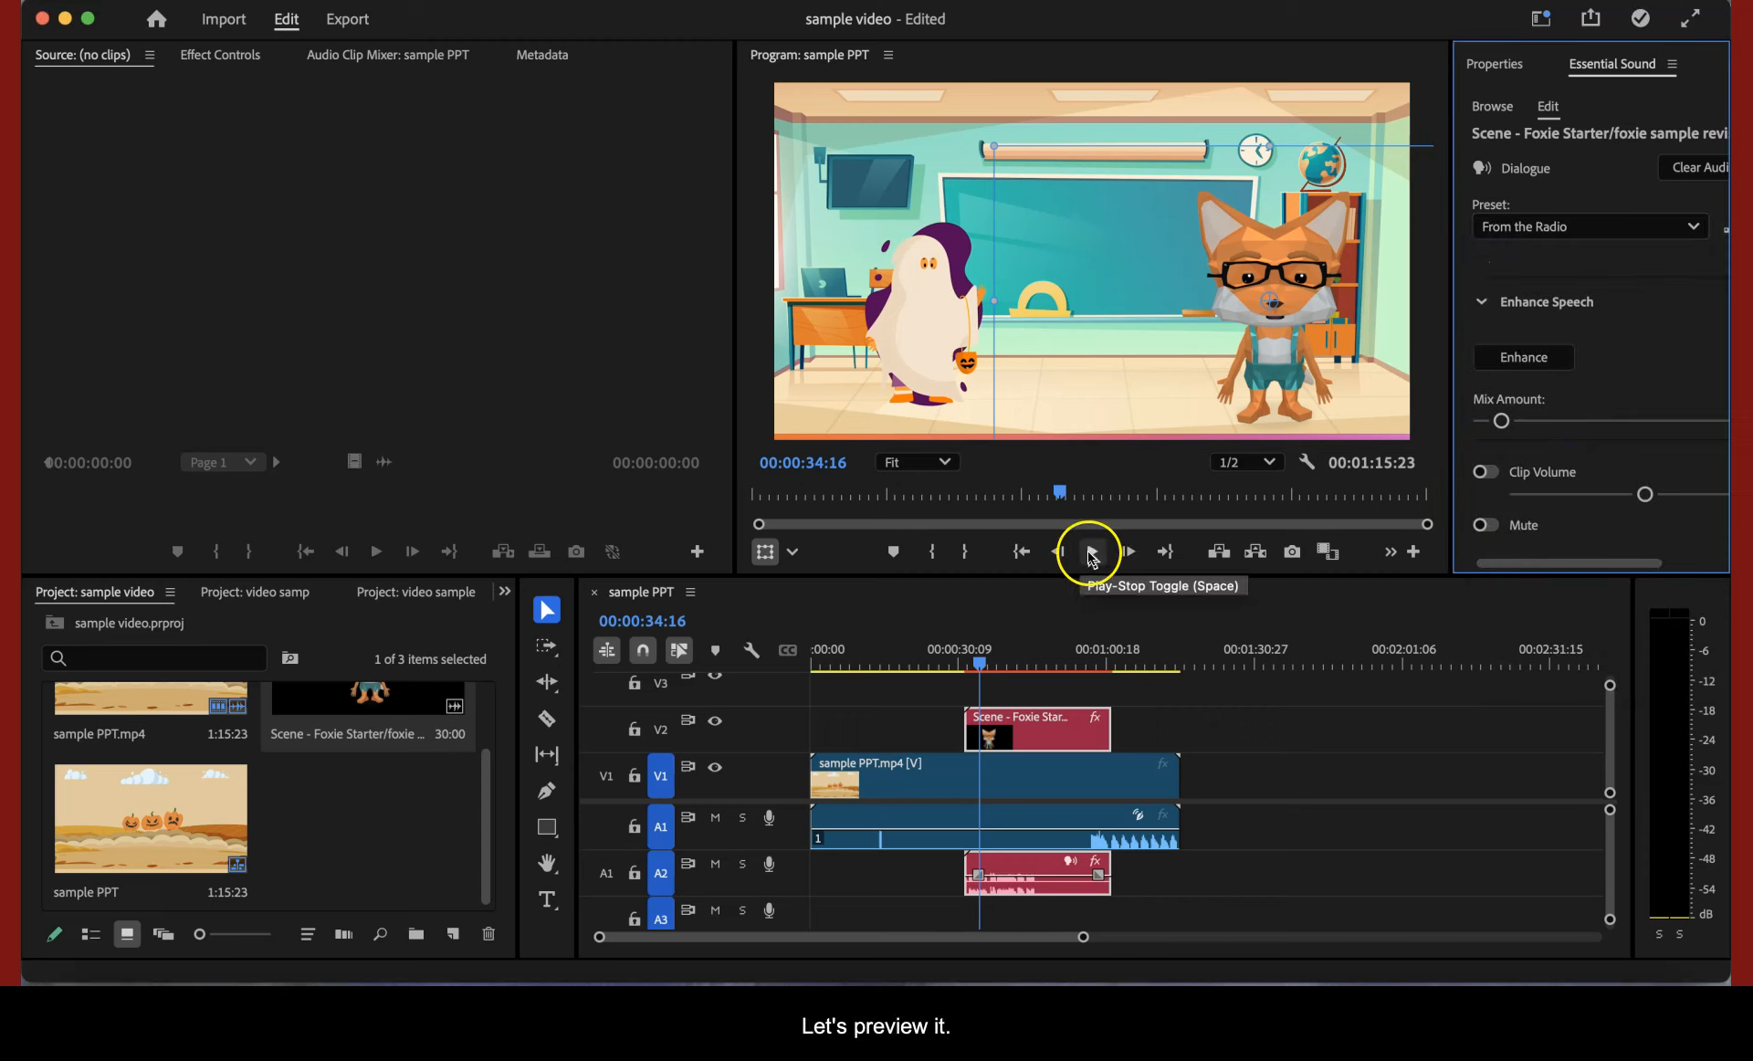
pyautogui.click(1092, 553)
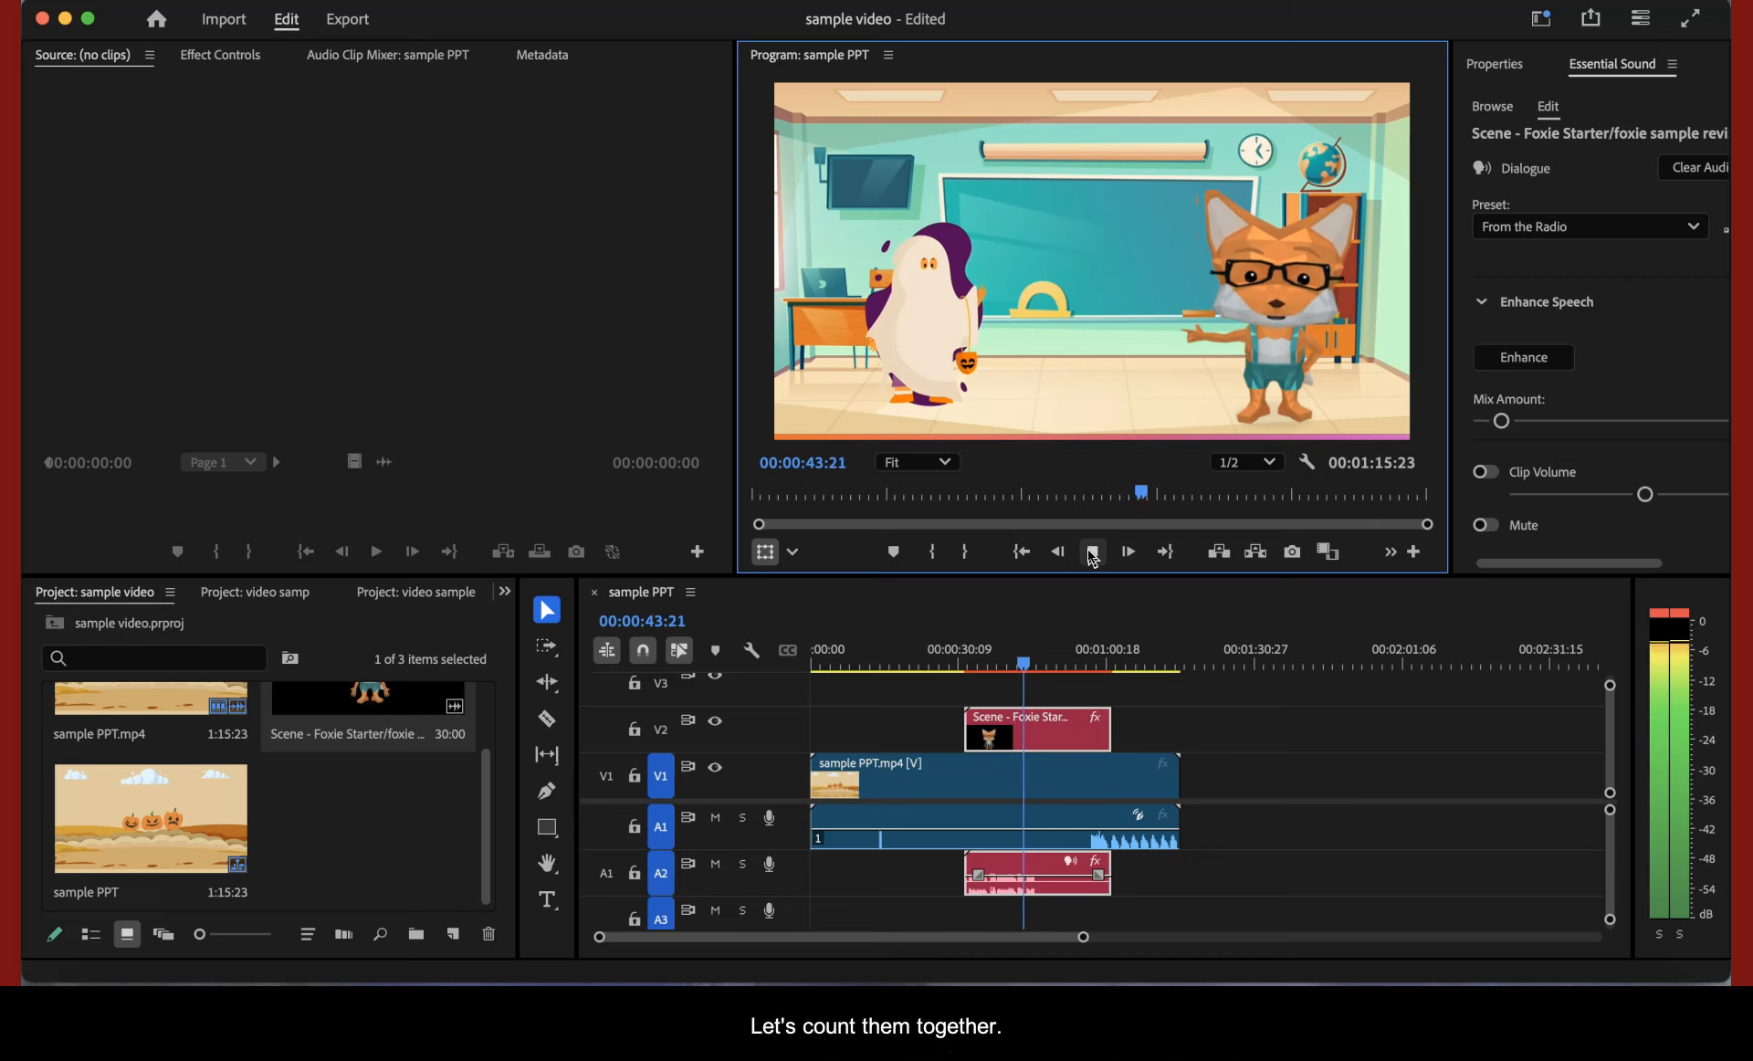
pyautogui.click(1093, 552)
pyautogui.click(798, 423)
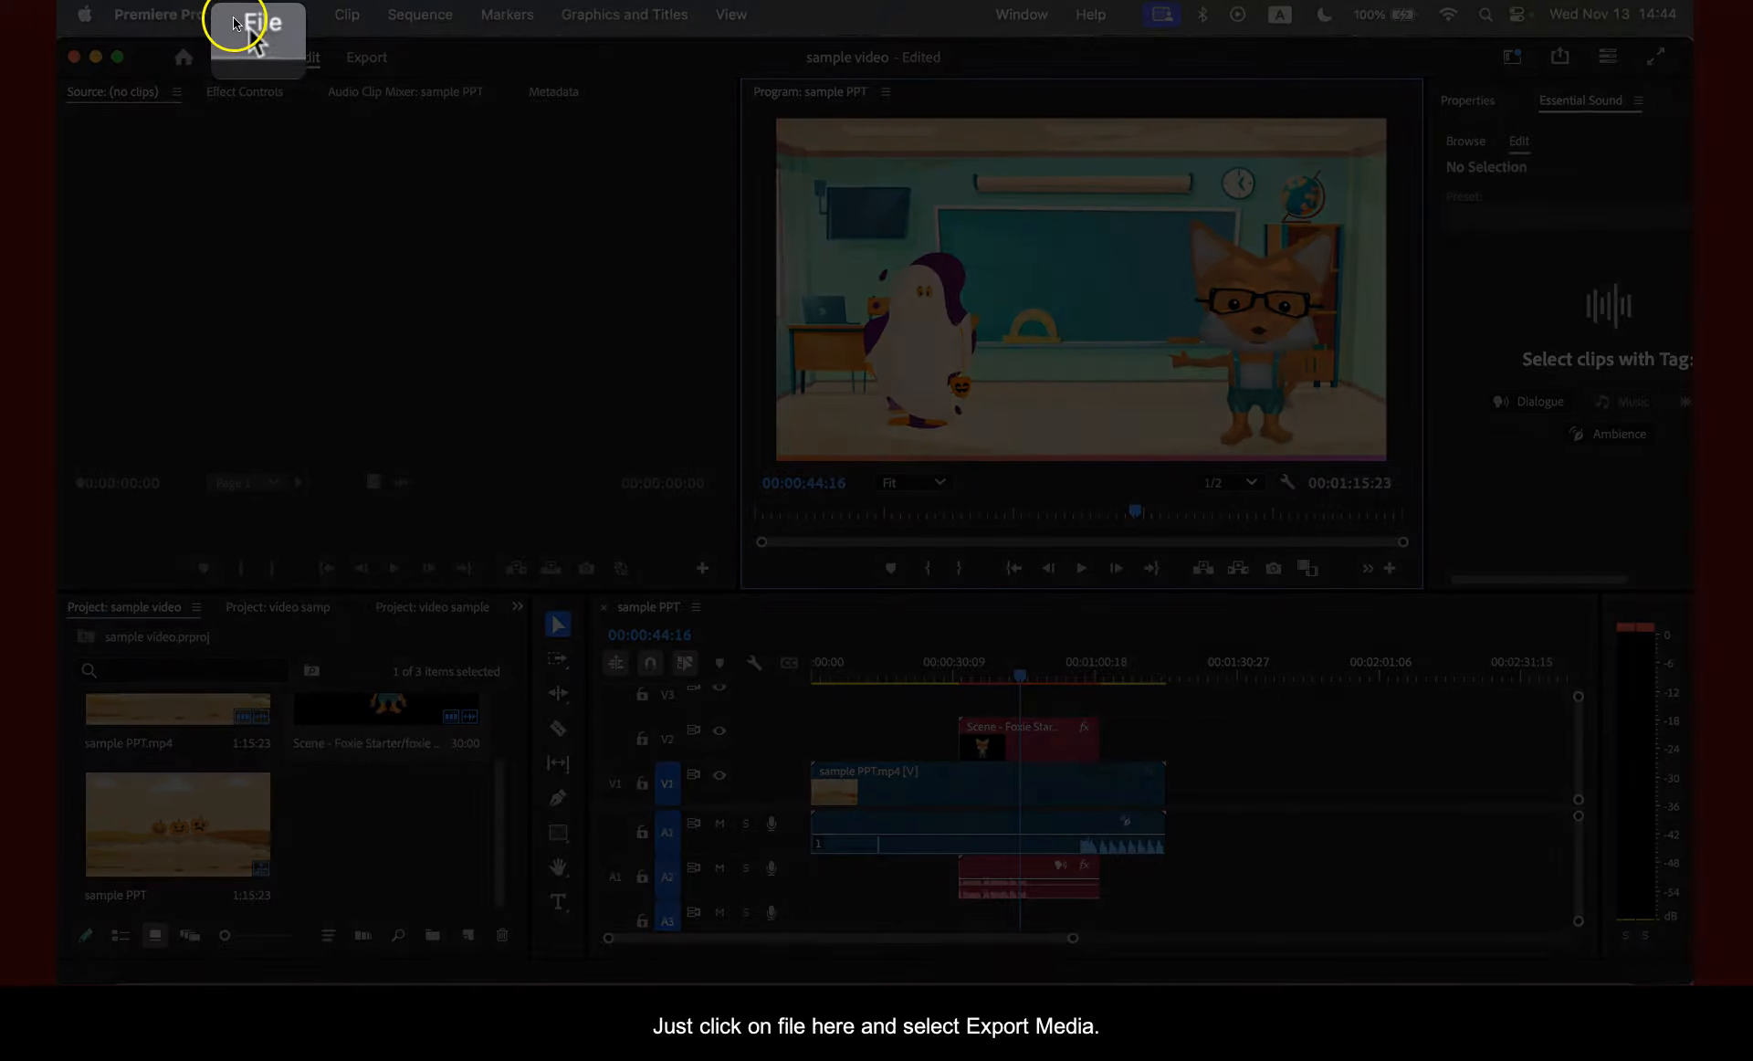
# Export the sequence as the media file sample PPT.mp4 using the High Quality 1080p HD preset
pyautogui.click(235, 23)
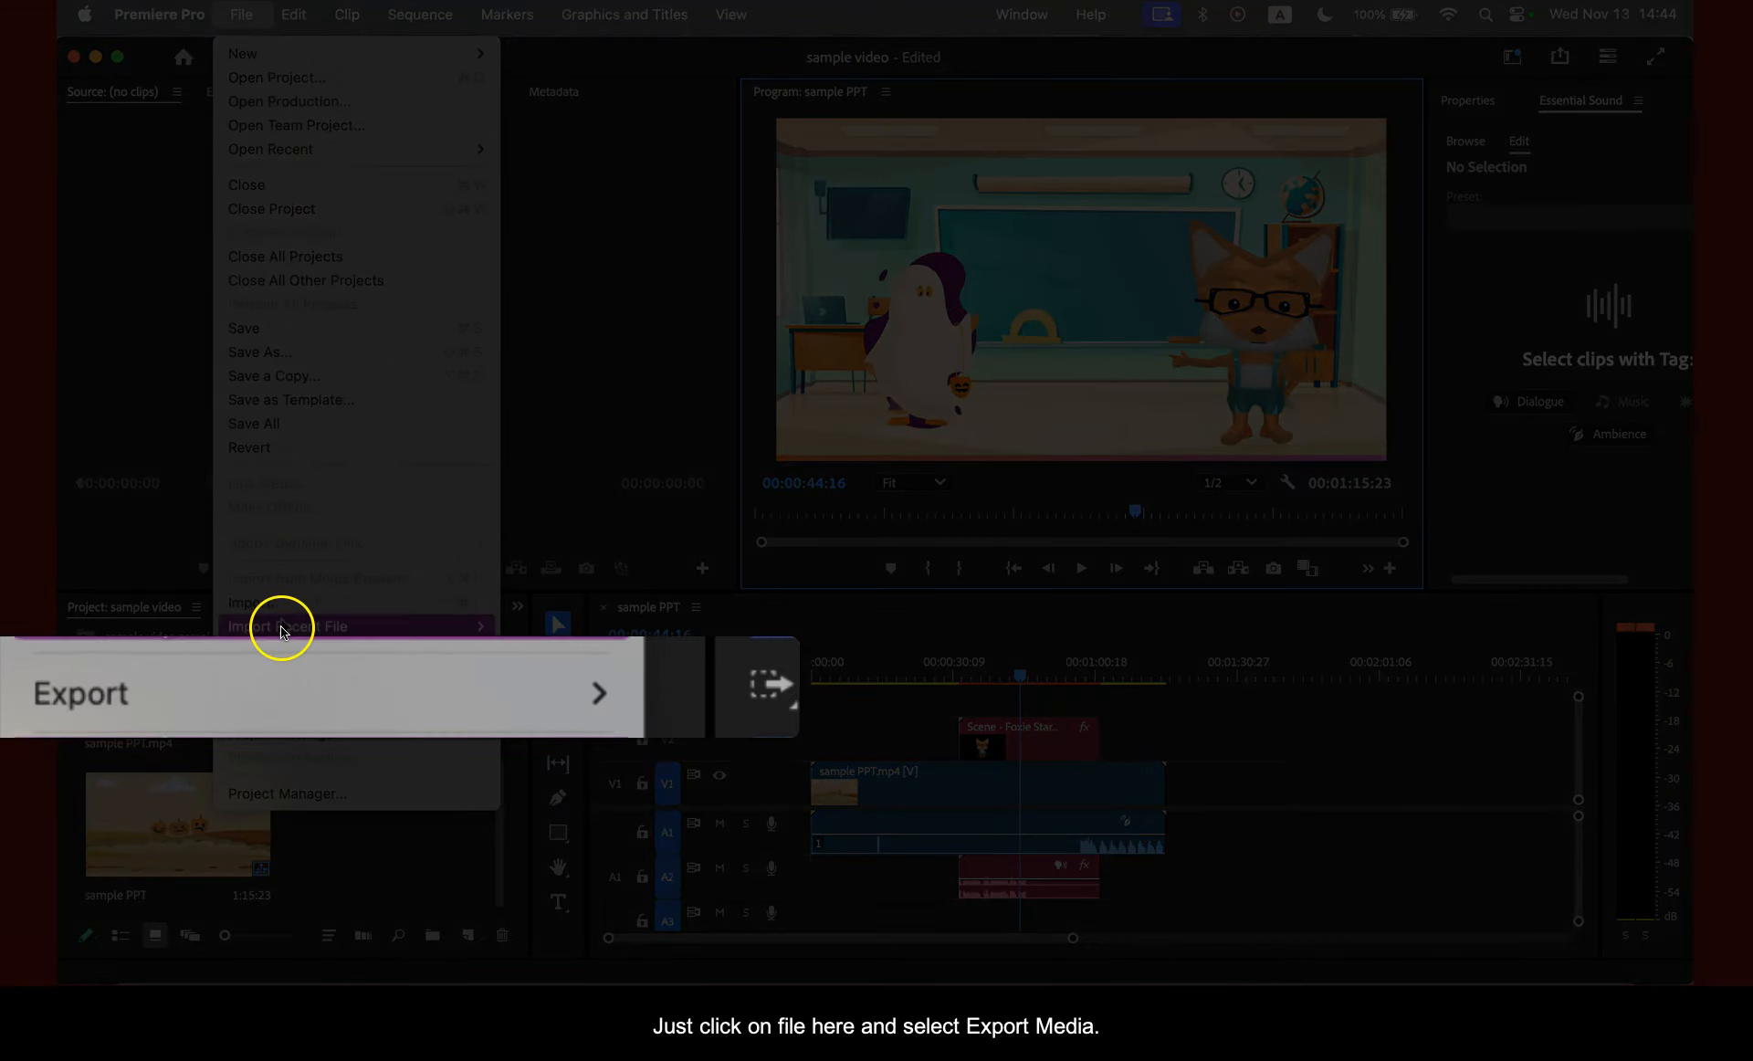
pyautogui.moveTo(278, 662)
pyautogui.click(603, 694)
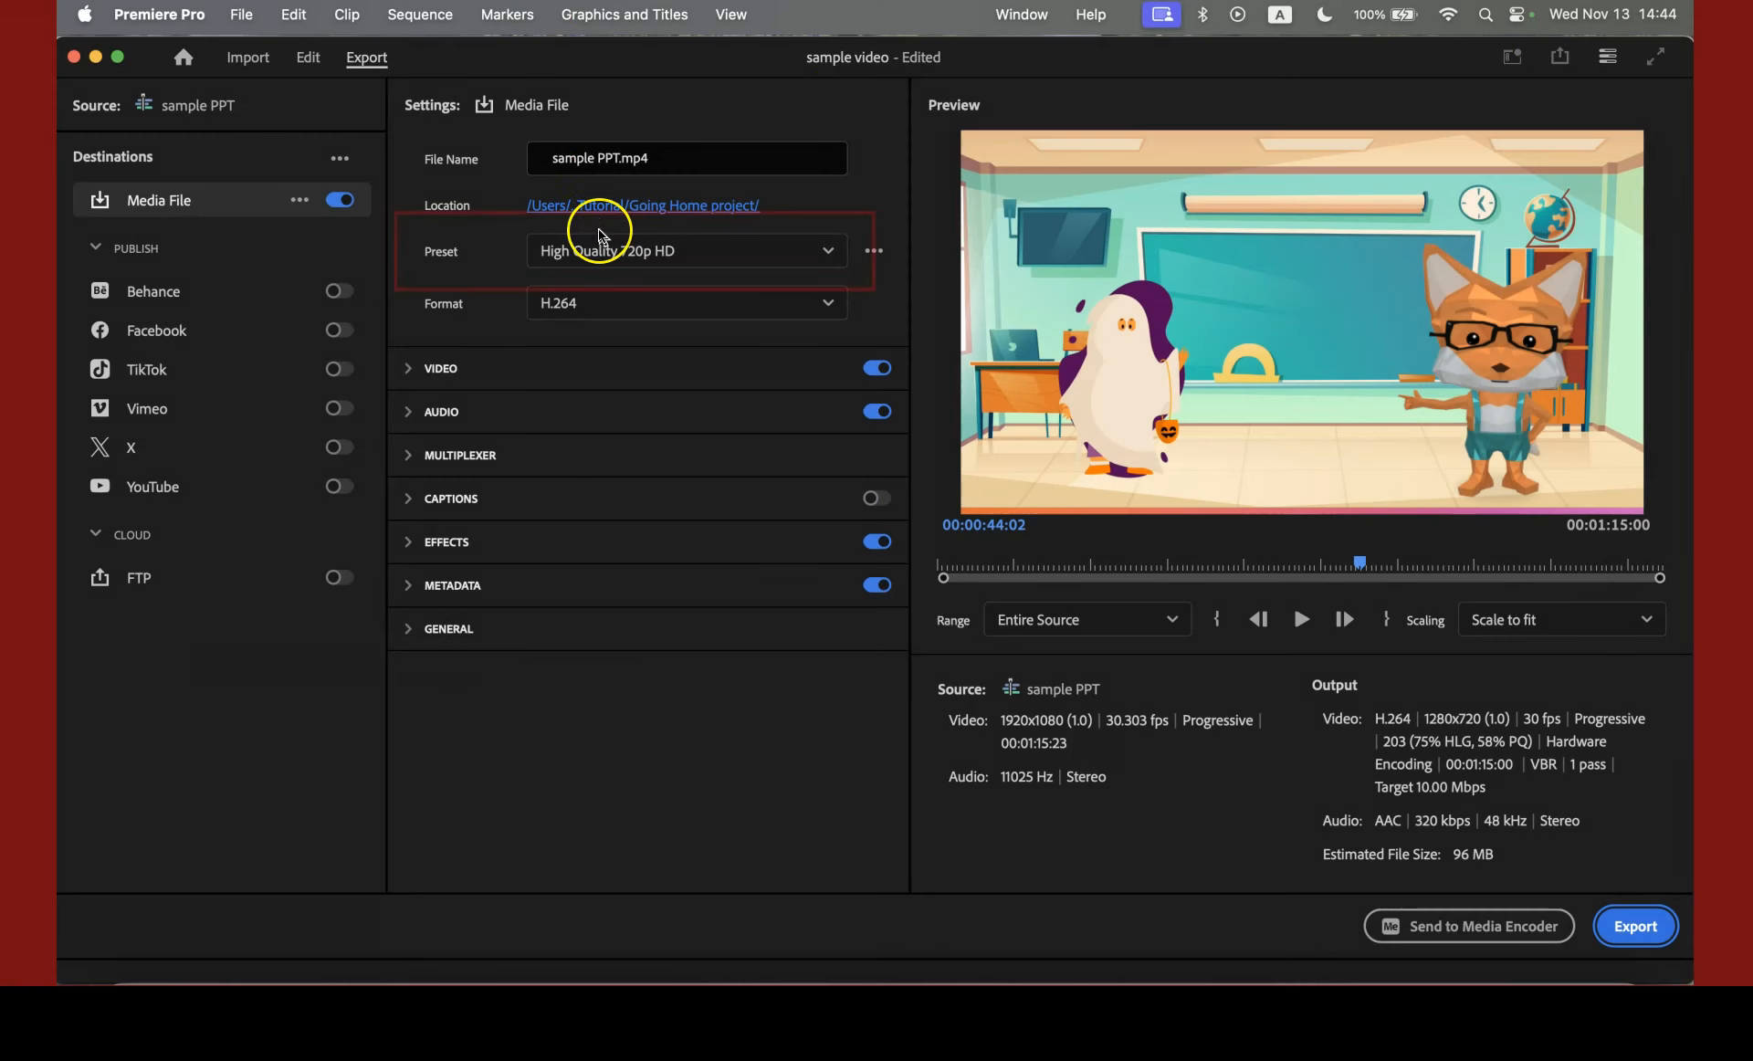
pyautogui.click(665, 259)
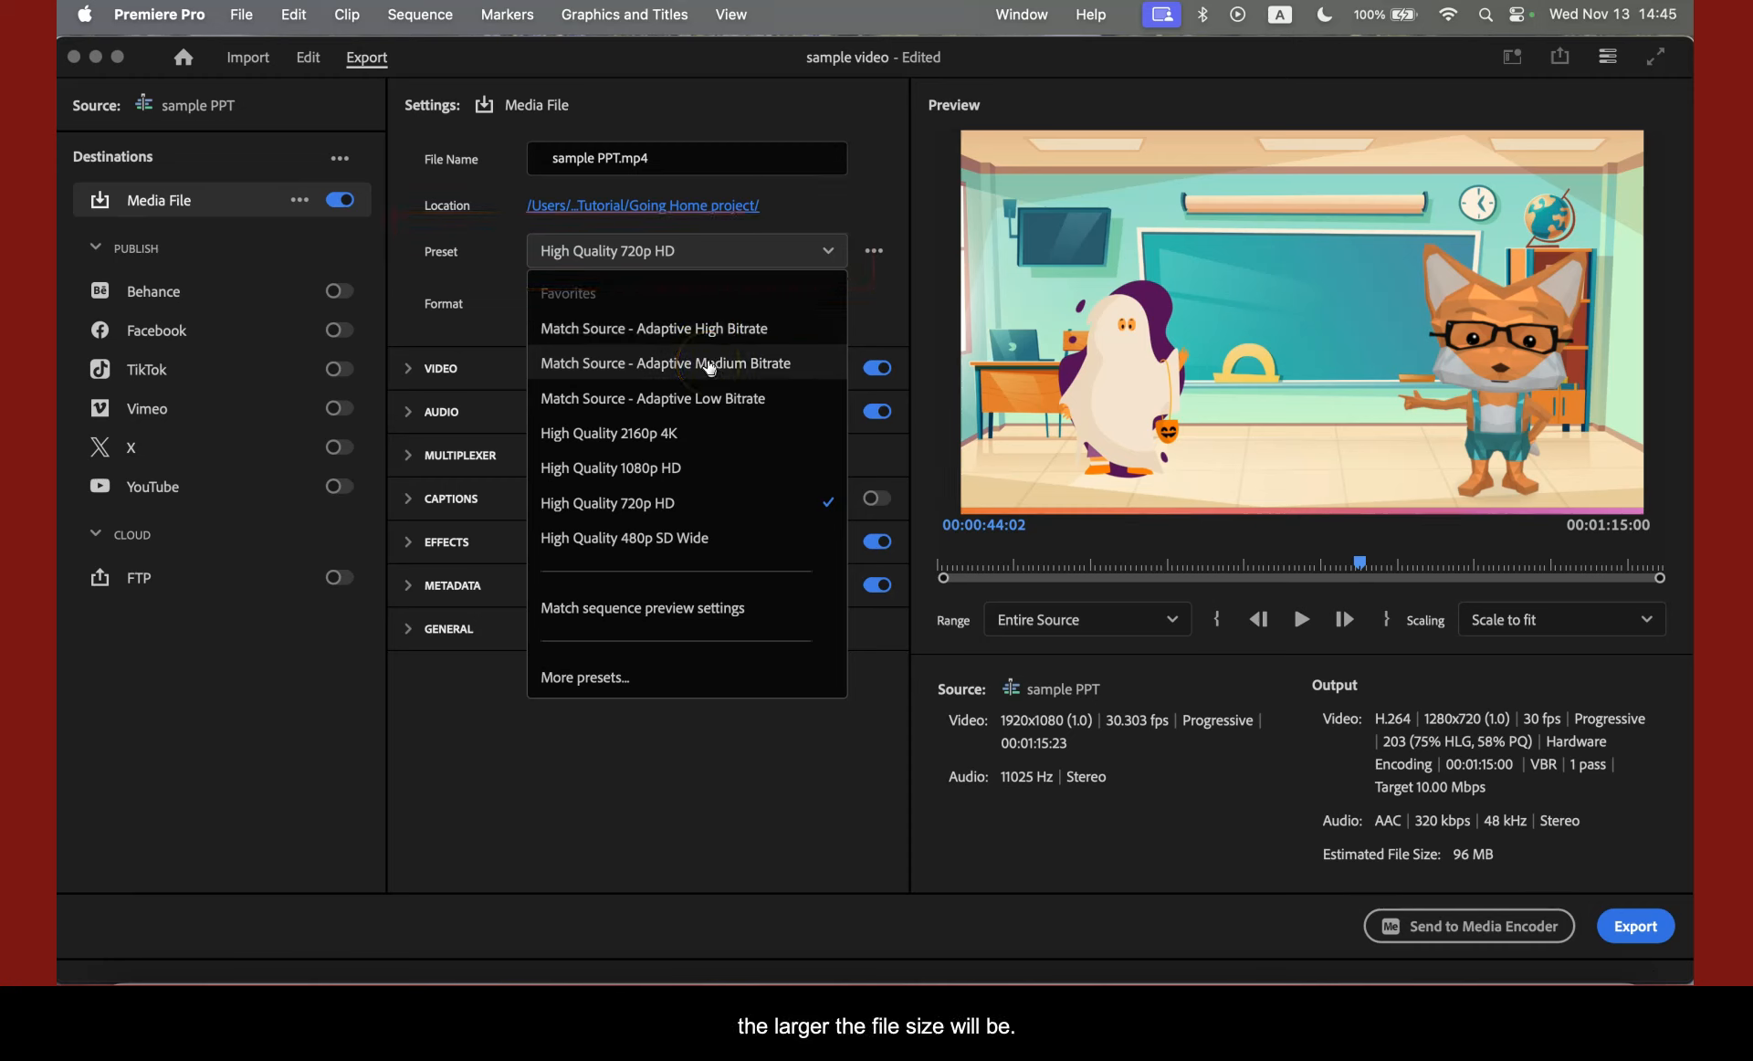
pyautogui.click(708, 475)
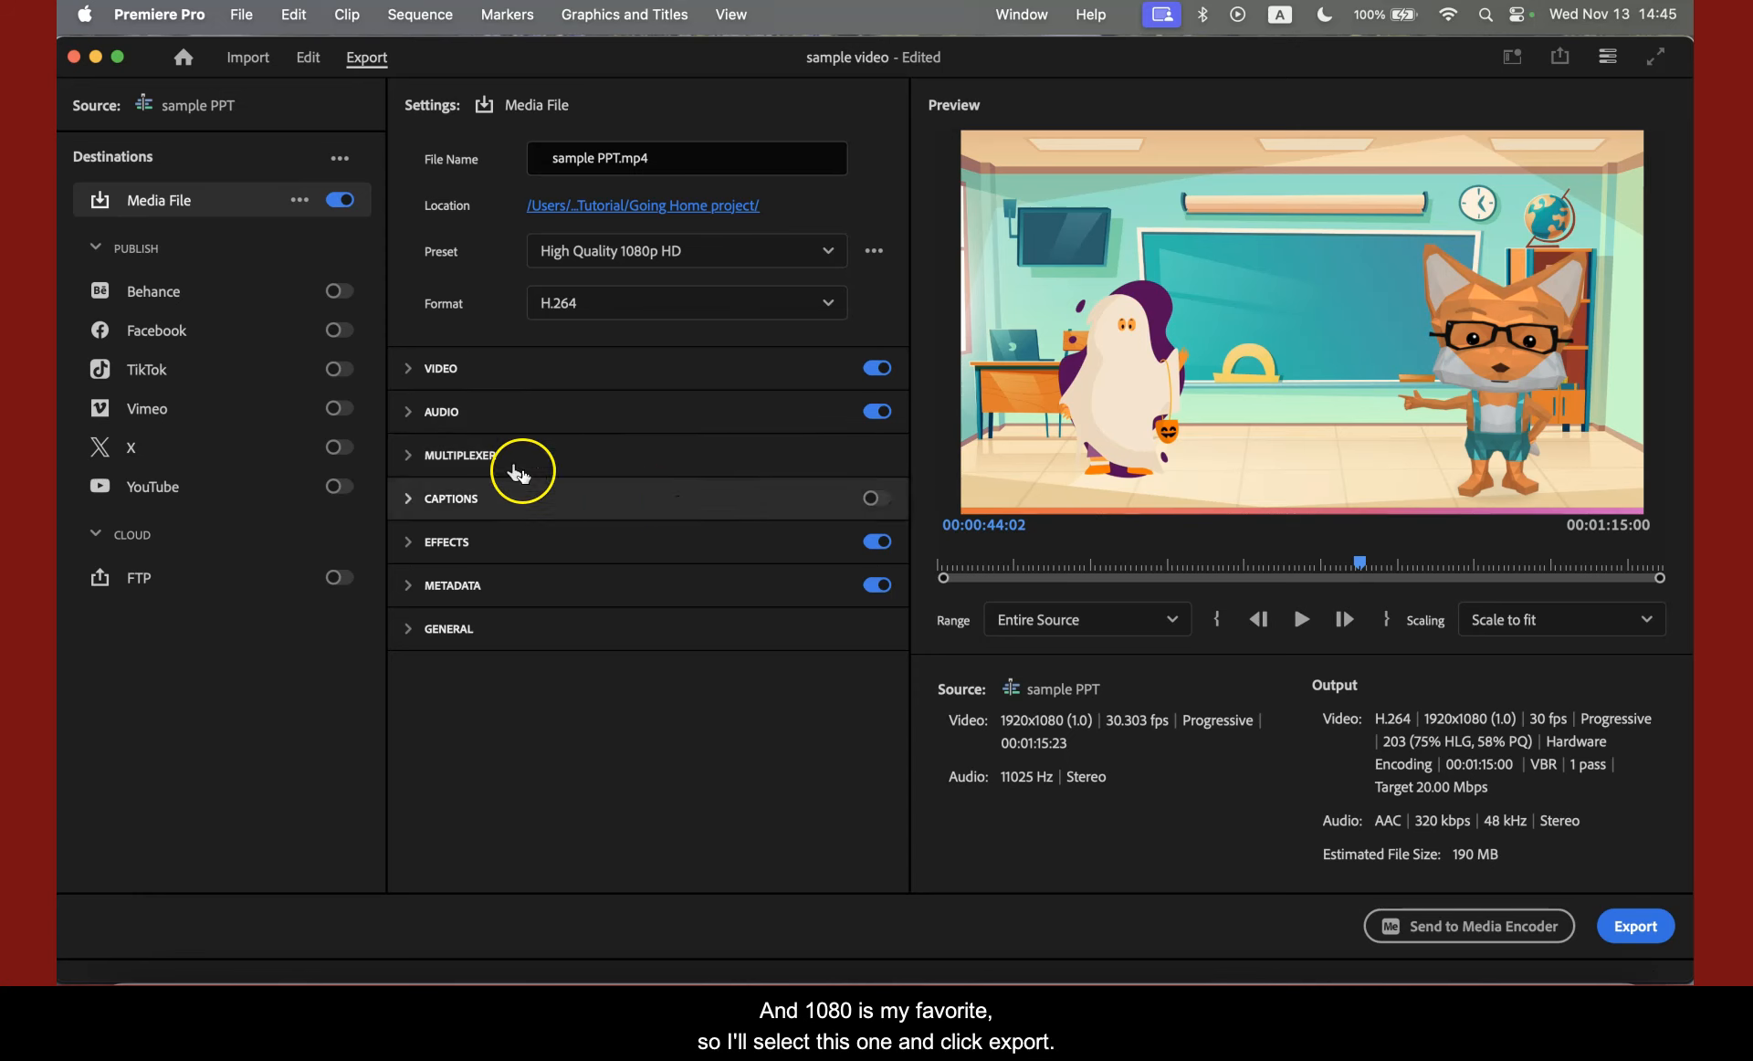
pyautogui.click(1654, 930)
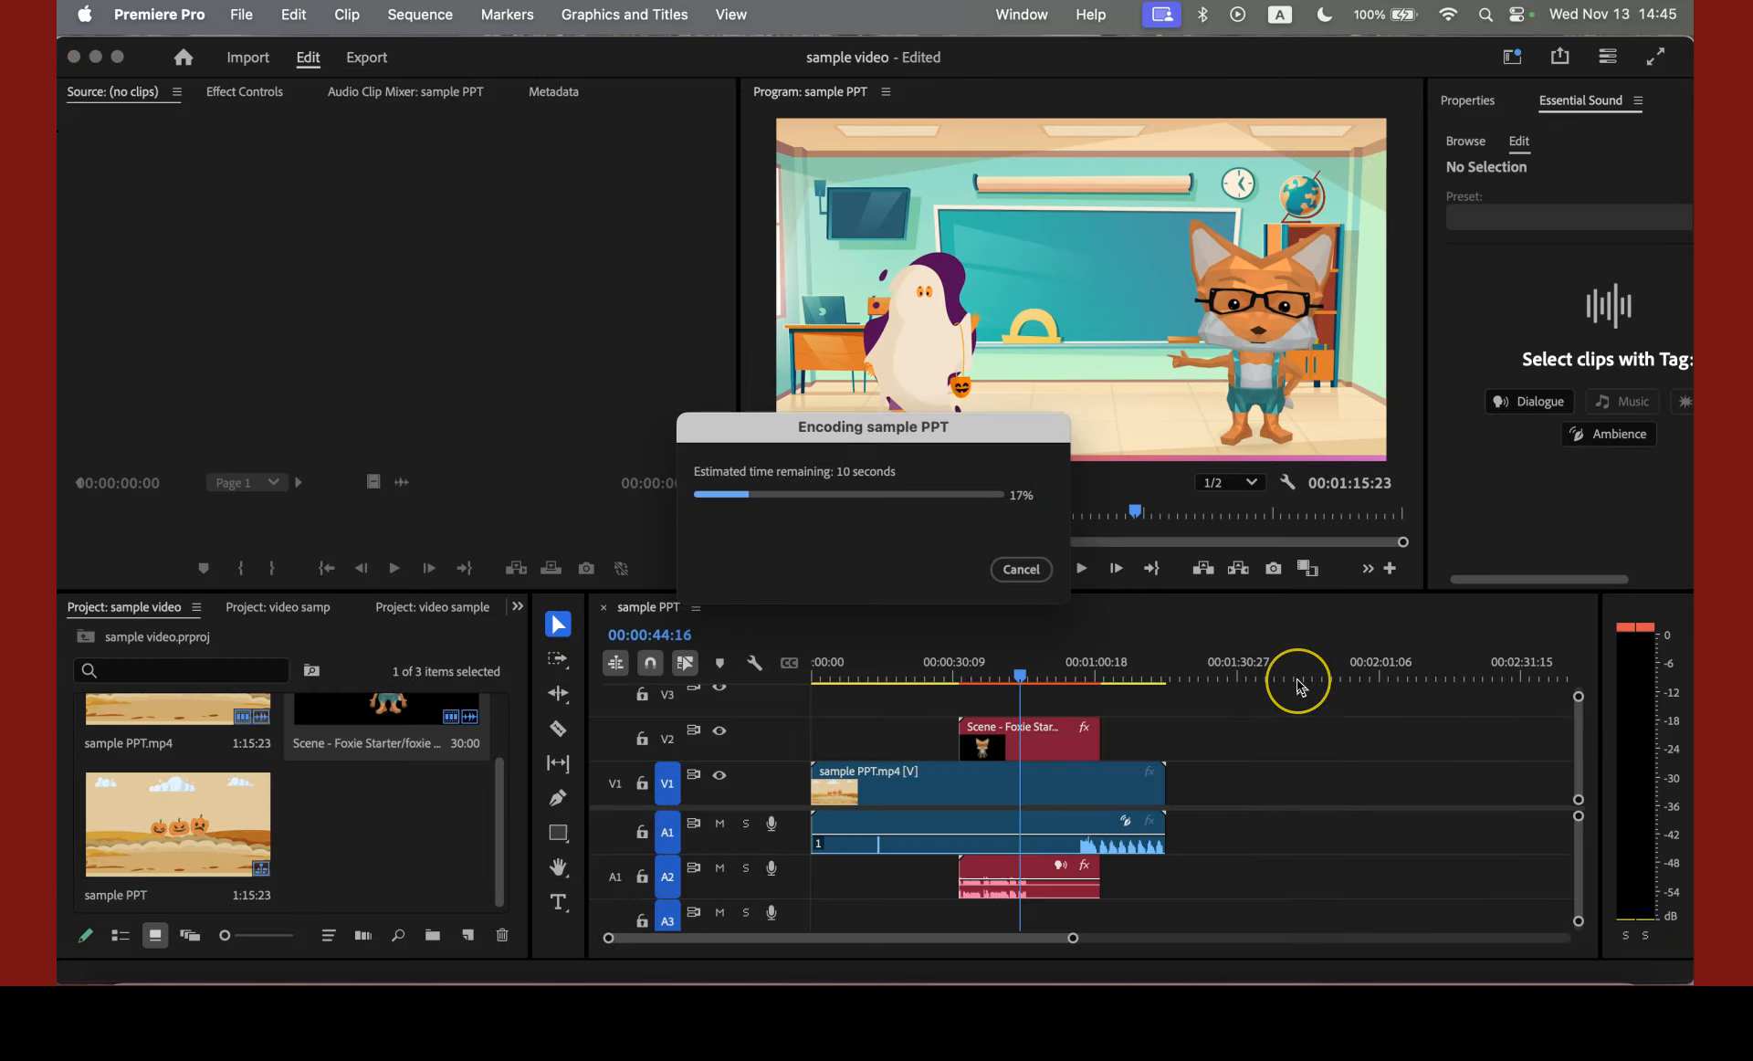